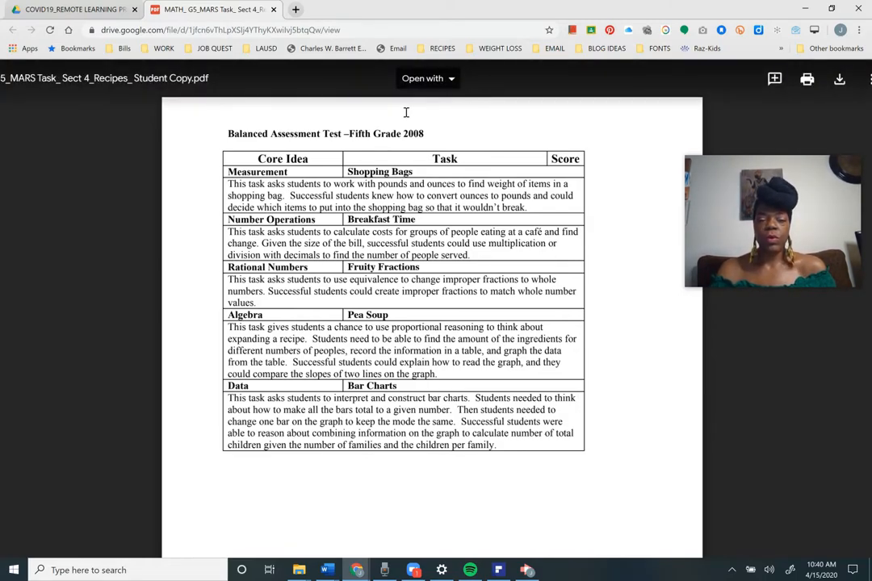
Step: Open the Recipes student copy PDF from Google Drive in Kami for annotation
left_click(448, 80)
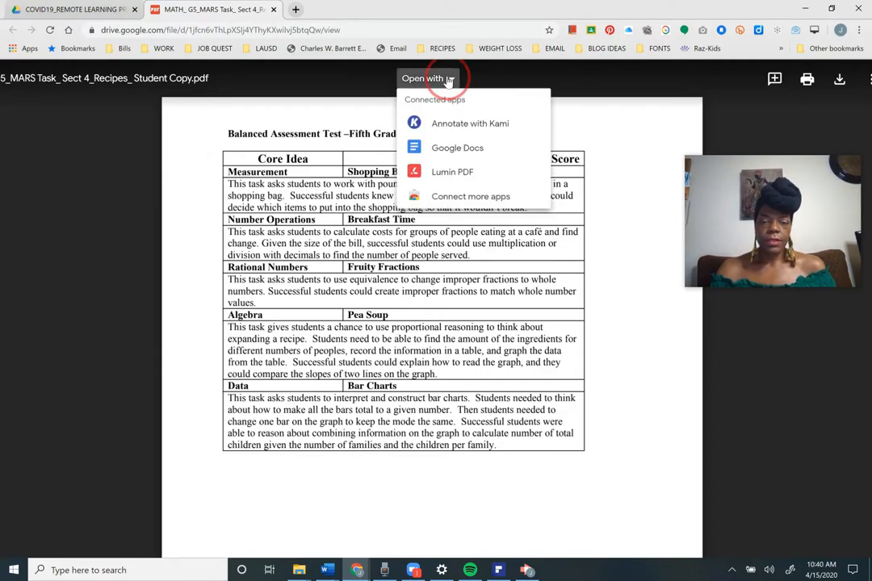
left_click(450, 126)
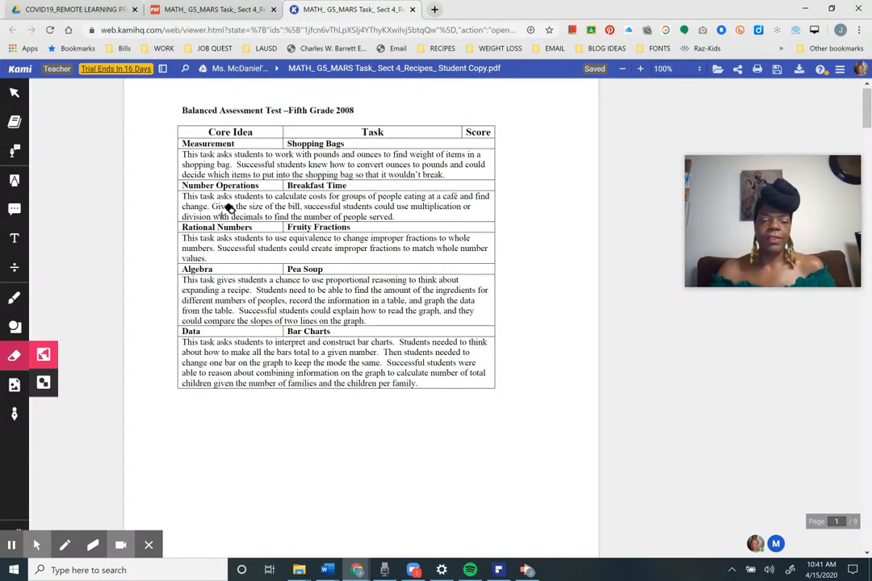
Step: Try the text selection tool on the Shopping Bags problem on page 2, clear the selection, and switch to the hand tool
left_click(15, 92)
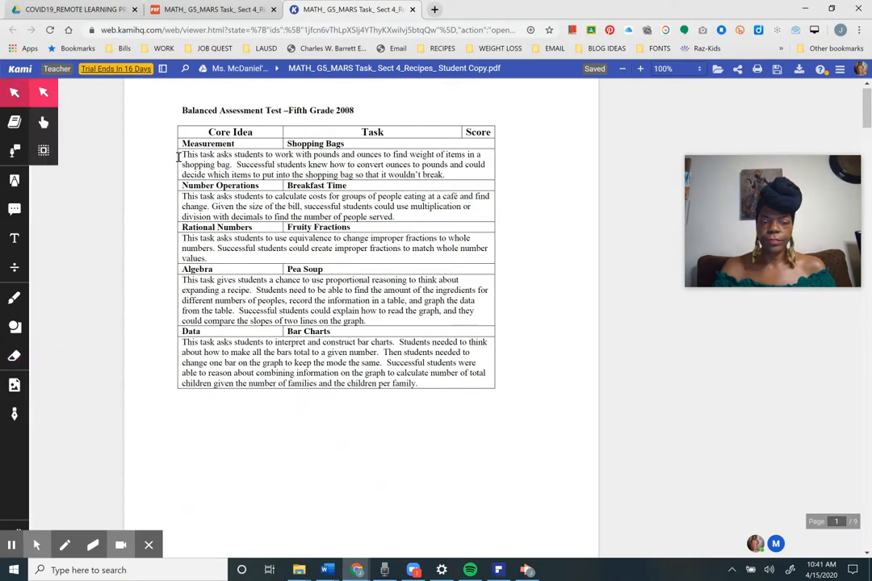
scroll(179, 156, "down", 5)
scroll(201, 178, "down", 5)
scroll(198, 181, "up", 5)
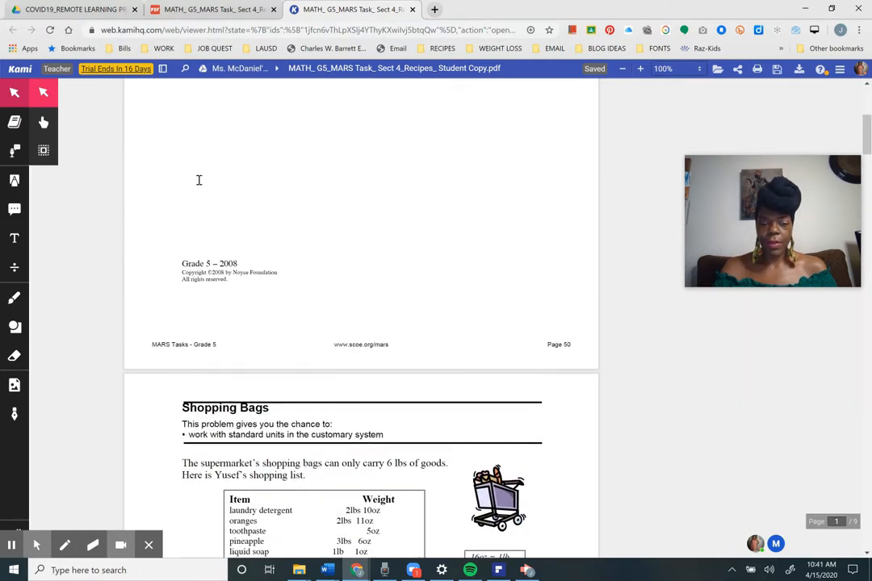
scroll(198, 180, "up", 7)
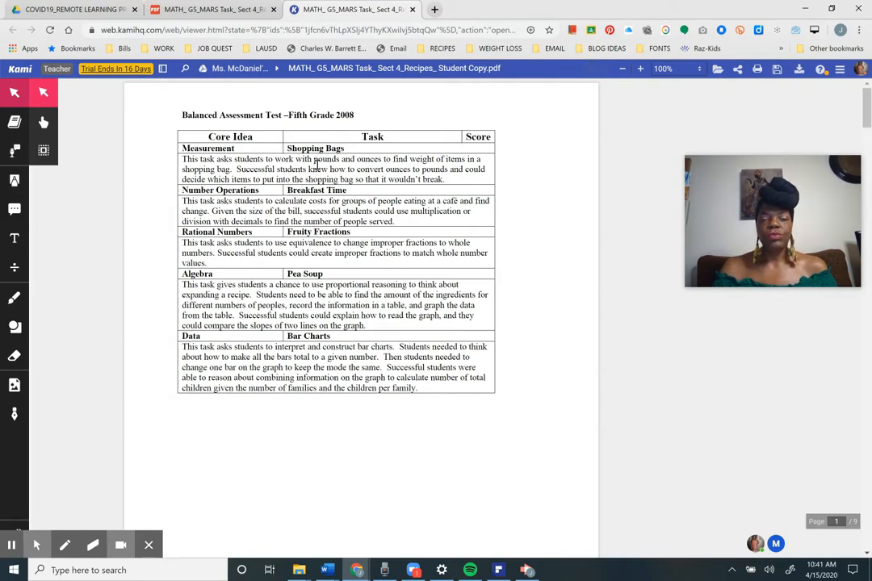
scroll(319, 166, "down", 5)
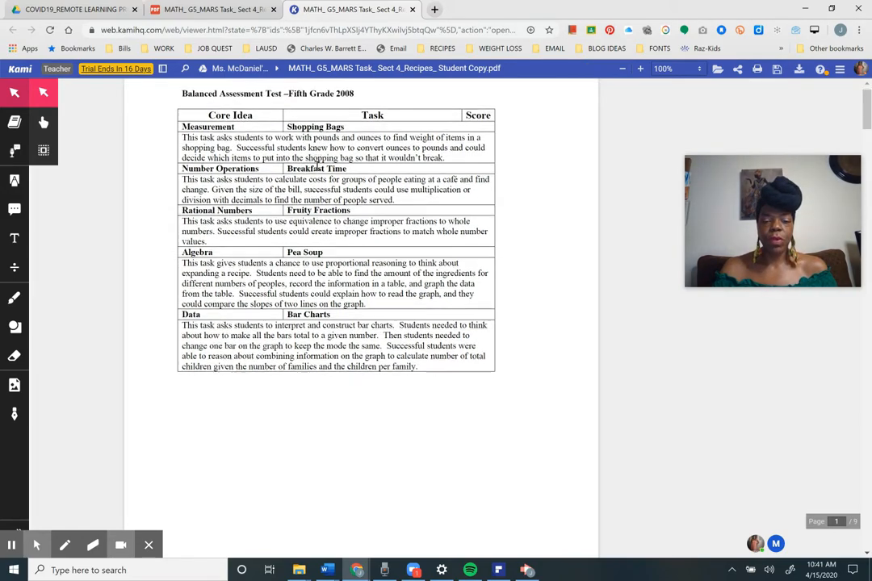
scroll(317, 168, "down", 4)
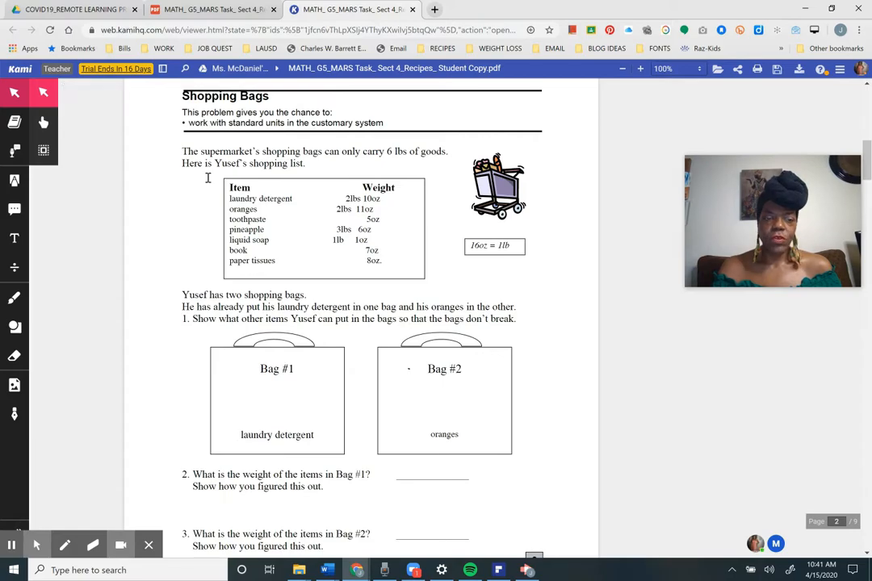
left_click_drag(181, 151, 225, 192)
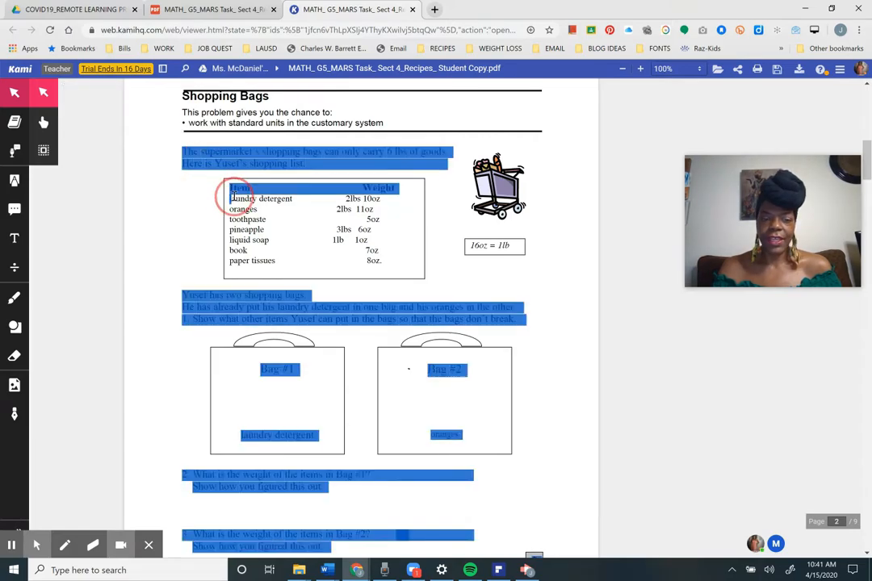
left_click(189, 192)
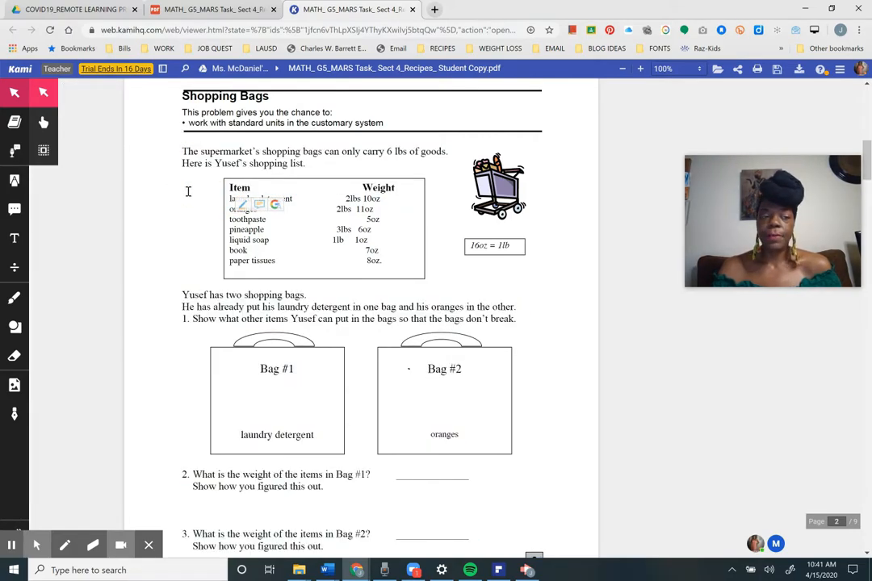
left_click(43, 123)
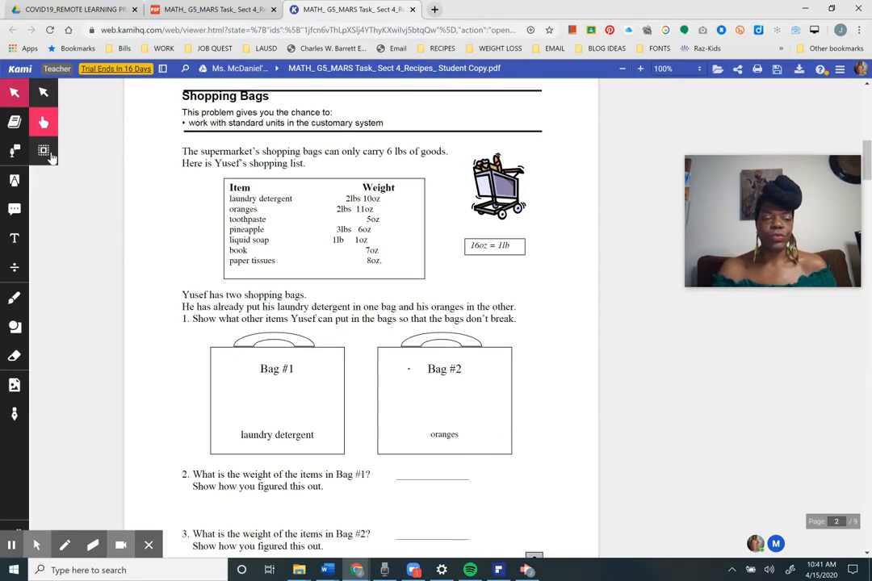
Step: Use the Dictionary tool to look up "supermarket" and "shopping" in the problem's first sentence, and close the definition
left_click(18, 125)
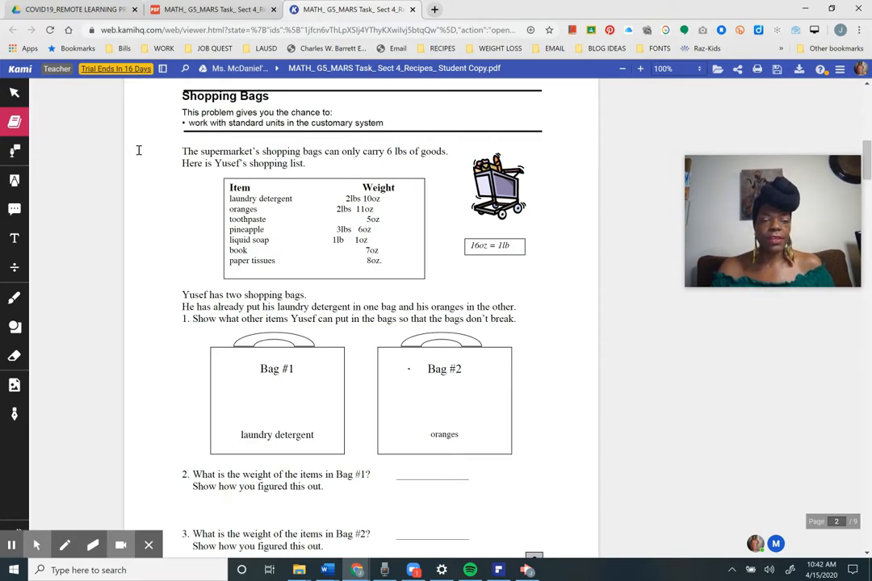
left_click_drag(176, 153, 243, 162)
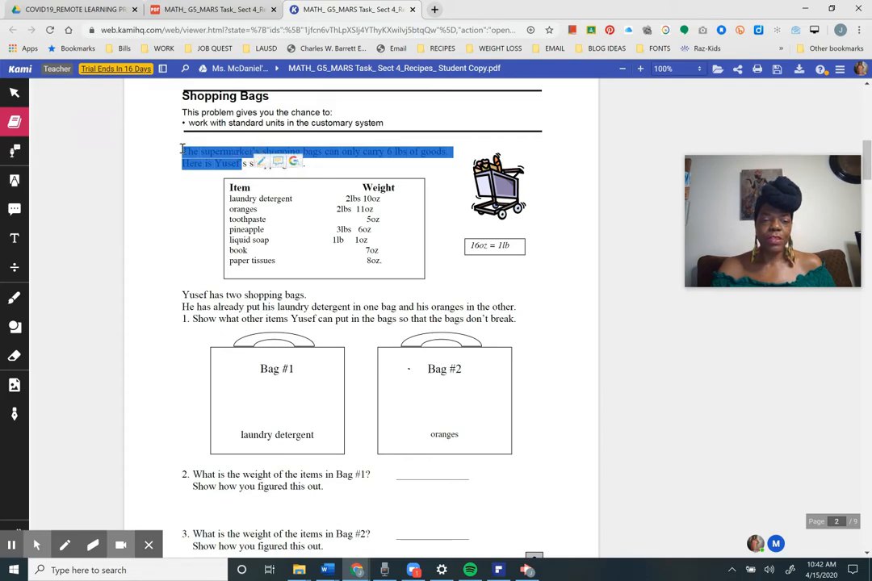
left_click(155, 164)
left_click_drag(200, 152, 251, 152)
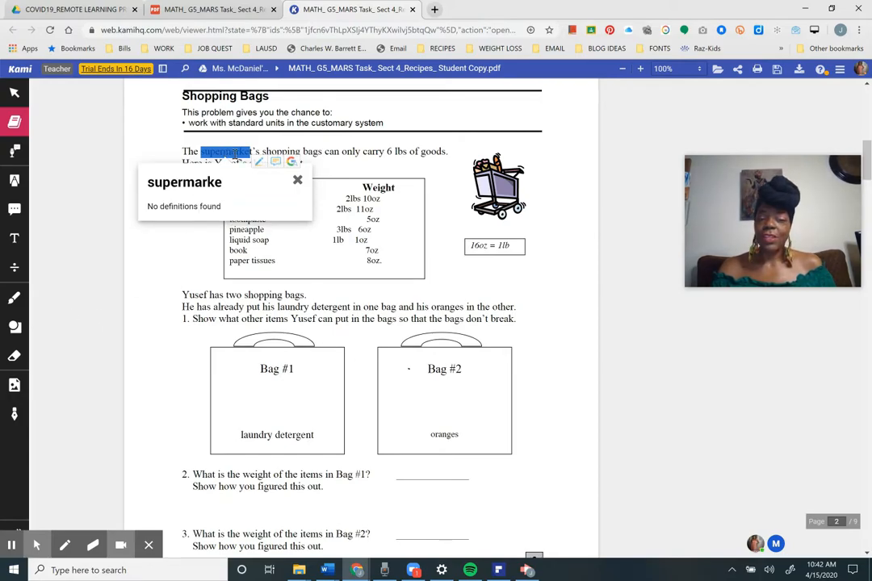
left_click(233, 155)
left_click(261, 152)
left_click_drag(262, 152, 301, 153)
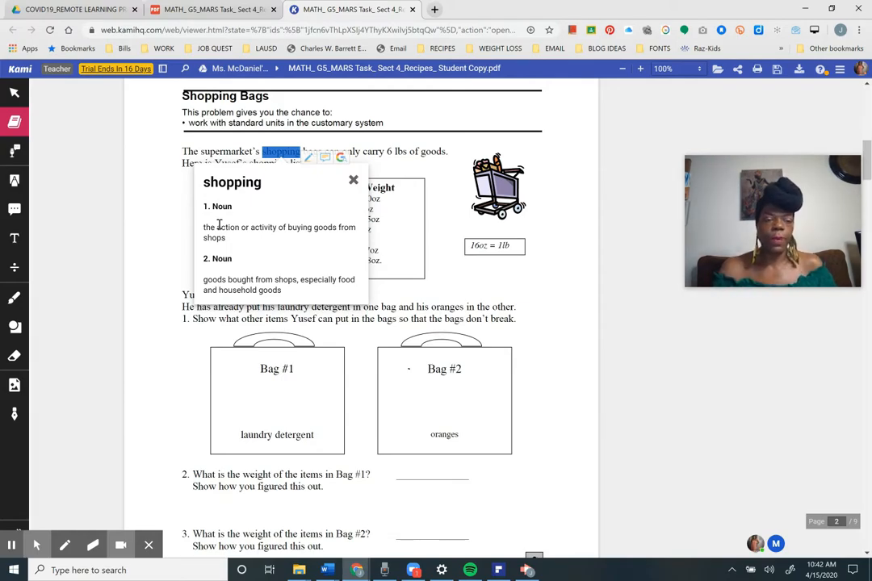
left_click(354, 181)
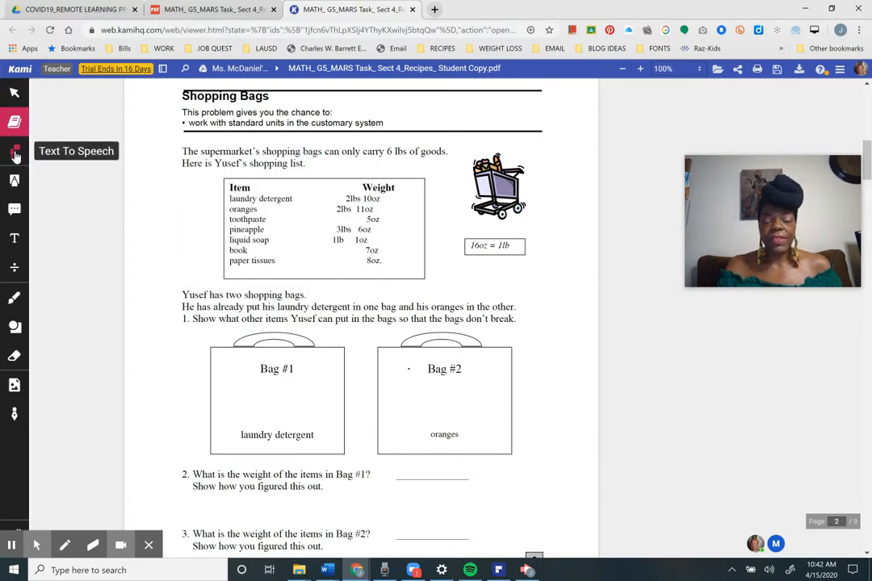
Step: Check the available Text To Speech voices, have the problem's two opening sentences read aloud, and stop the reading
left_click(13, 155)
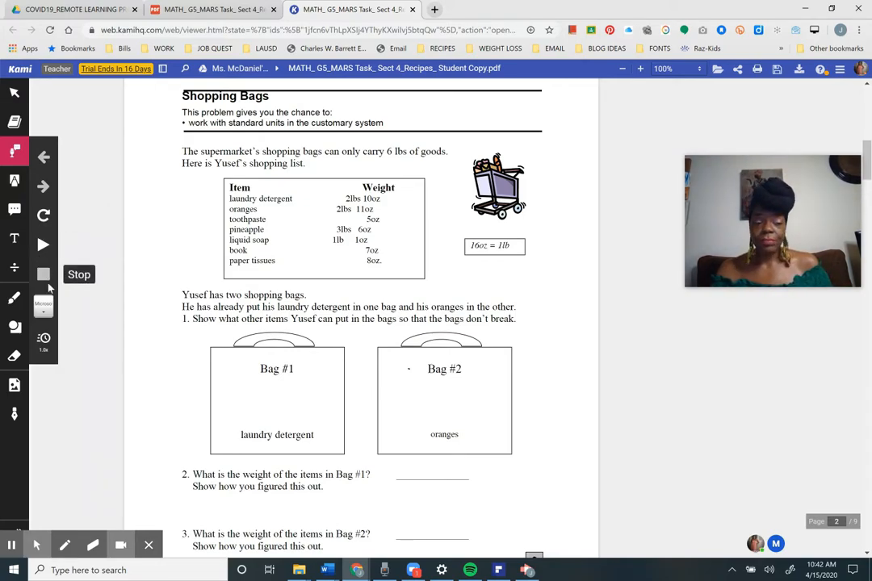
left_click(47, 307)
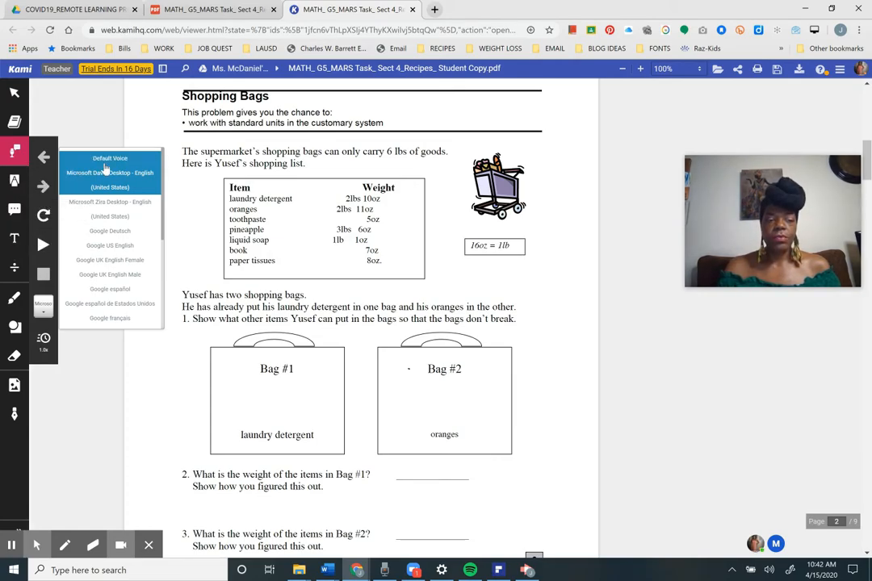
left_click(122, 388)
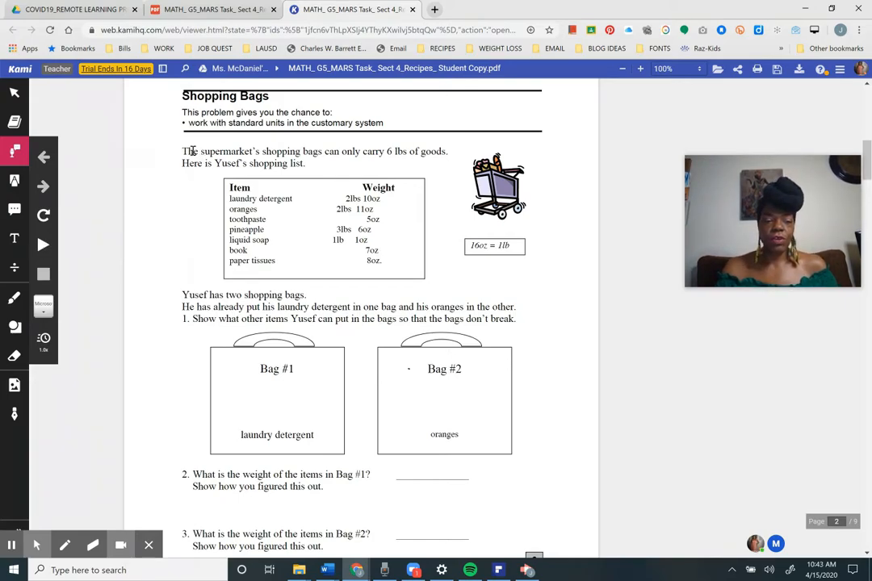
left_click_drag(182, 151, 307, 166)
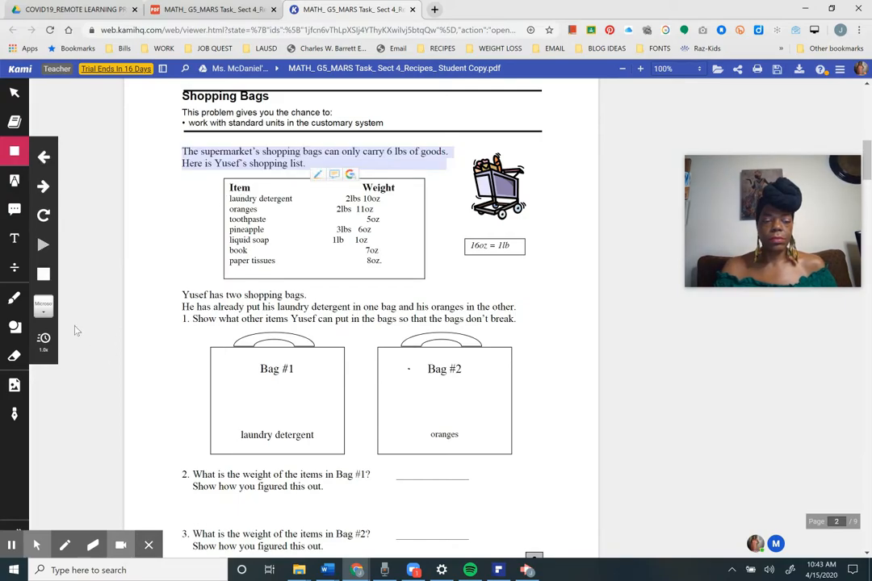
left_click(44, 275)
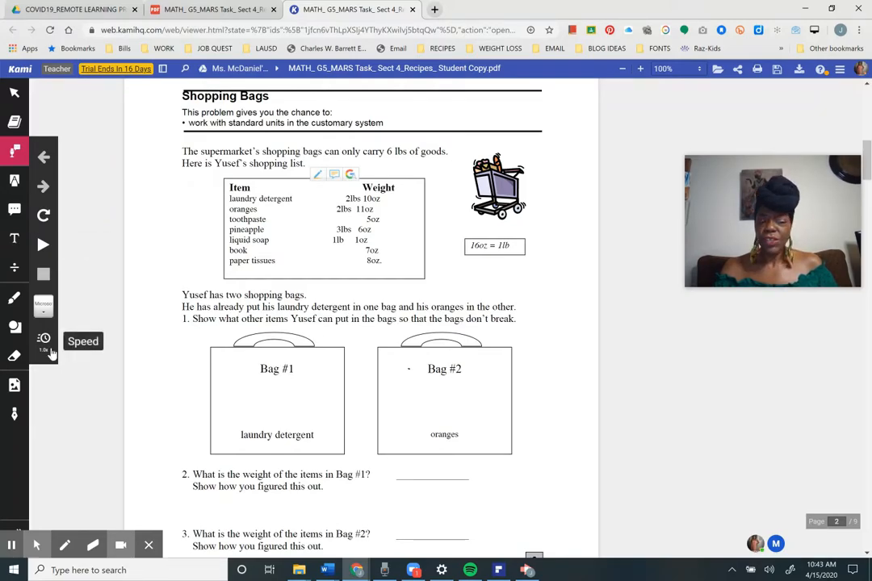
Step: Highlight the sentence introducing the shopping list above the table in purple with the Text Highlighter
left_click(18, 188)
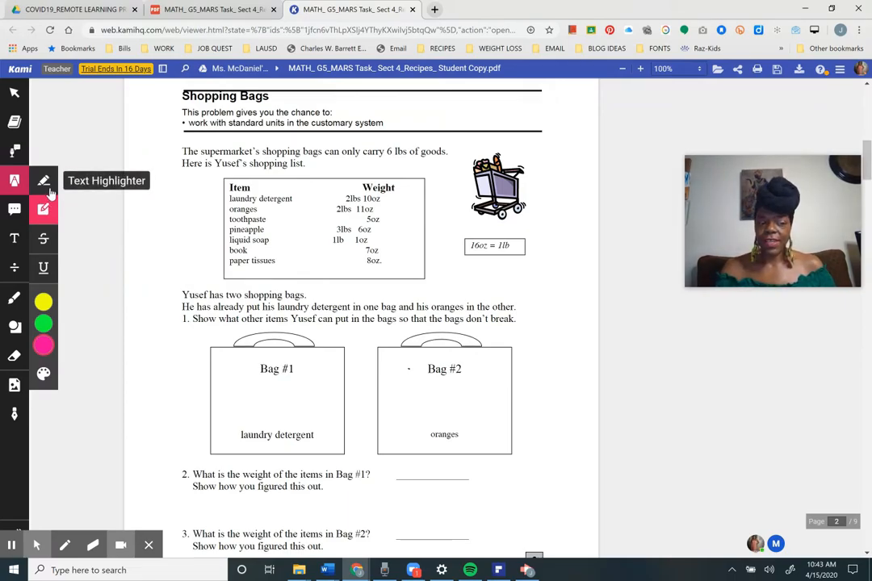
mouse_move(50, 357)
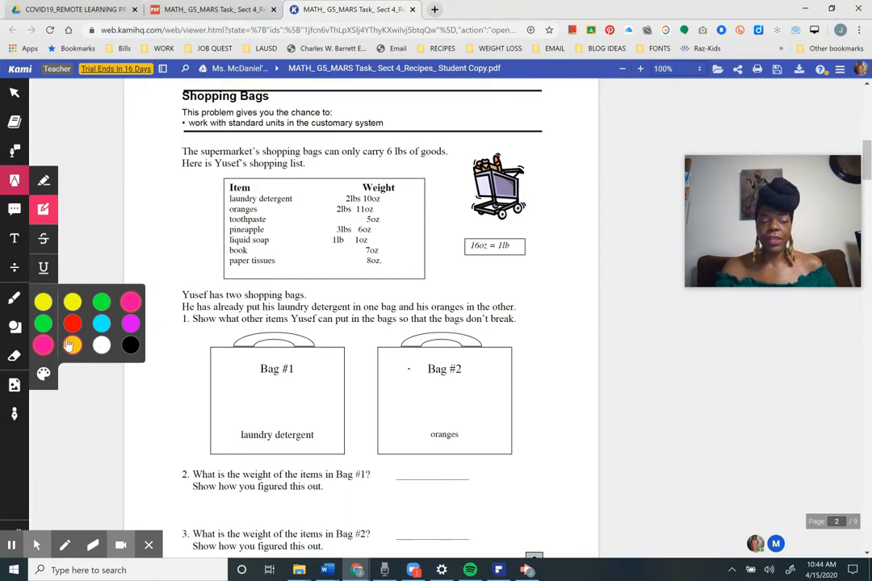
left_click(130, 323)
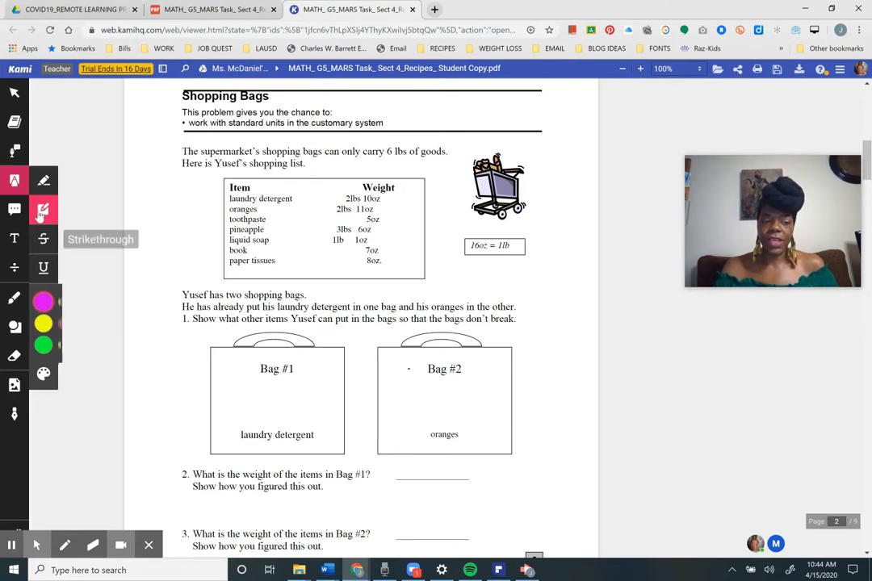
left_click(44, 180)
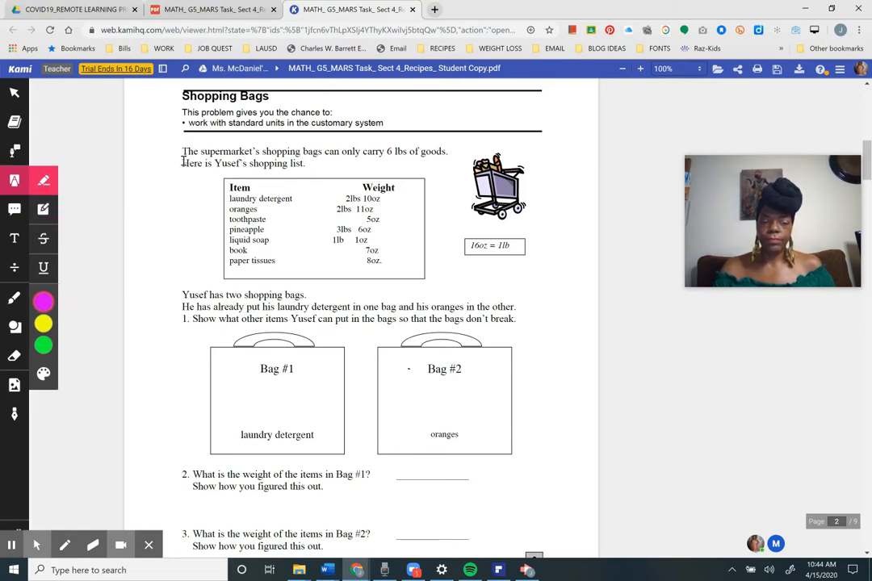
left_click_drag(182, 162, 307, 162)
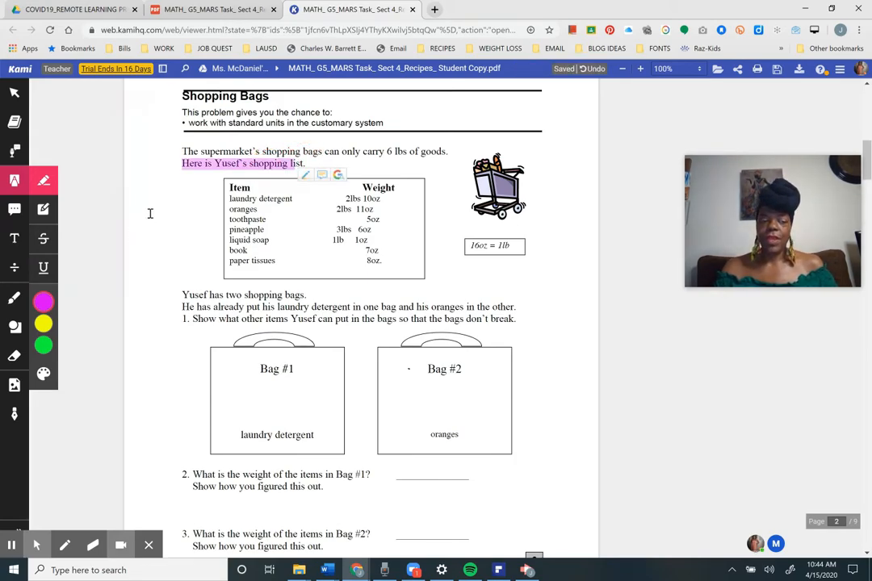
Step: Set the highlight colour to light blue and activate the Box Highlighter for the shopping list table
mouse_move(44, 307)
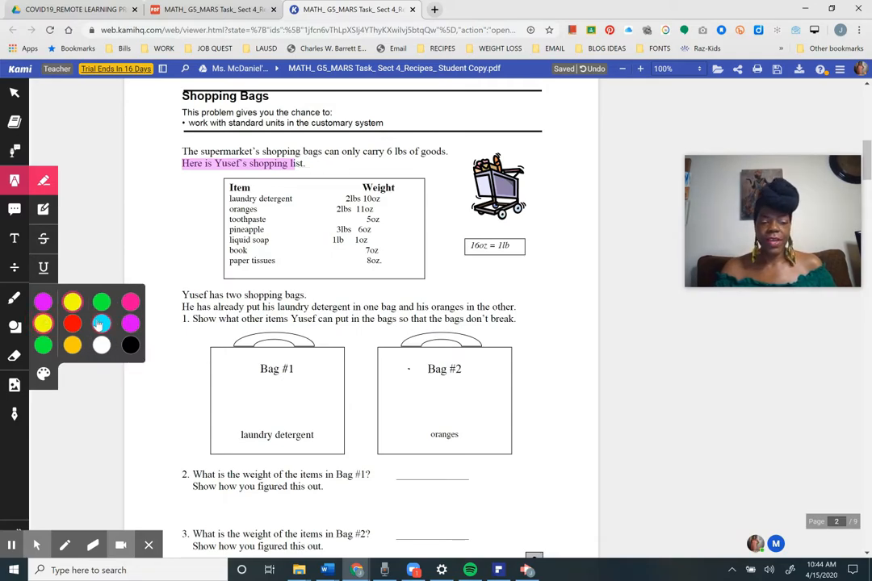
left_click(99, 323)
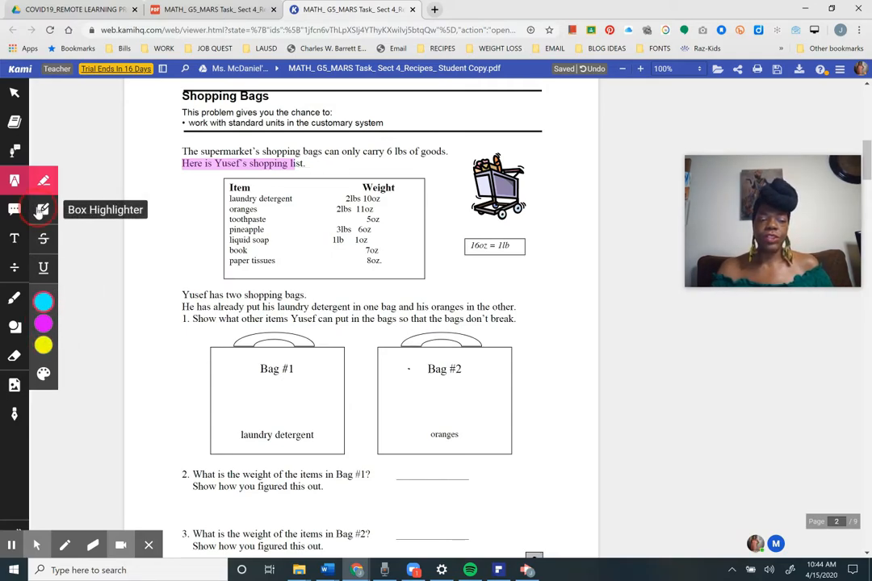
left_click(41, 211)
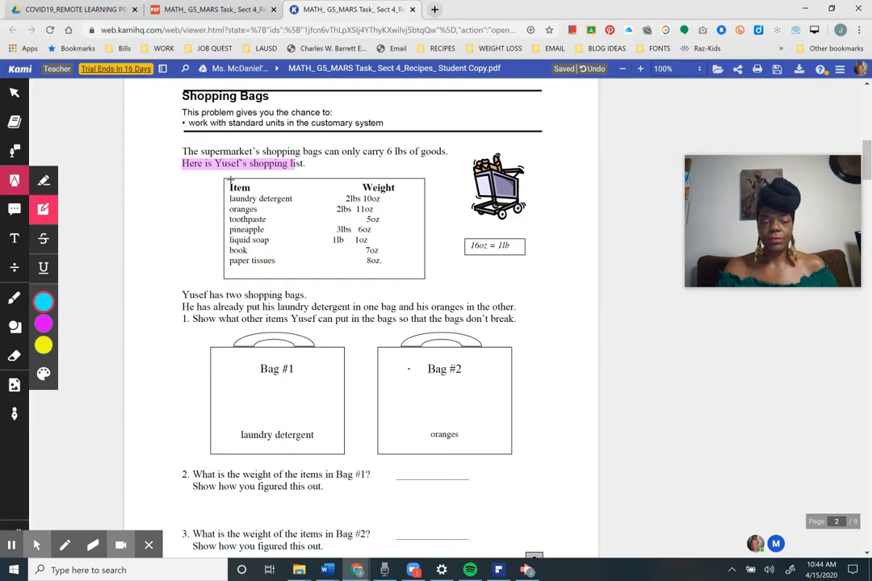
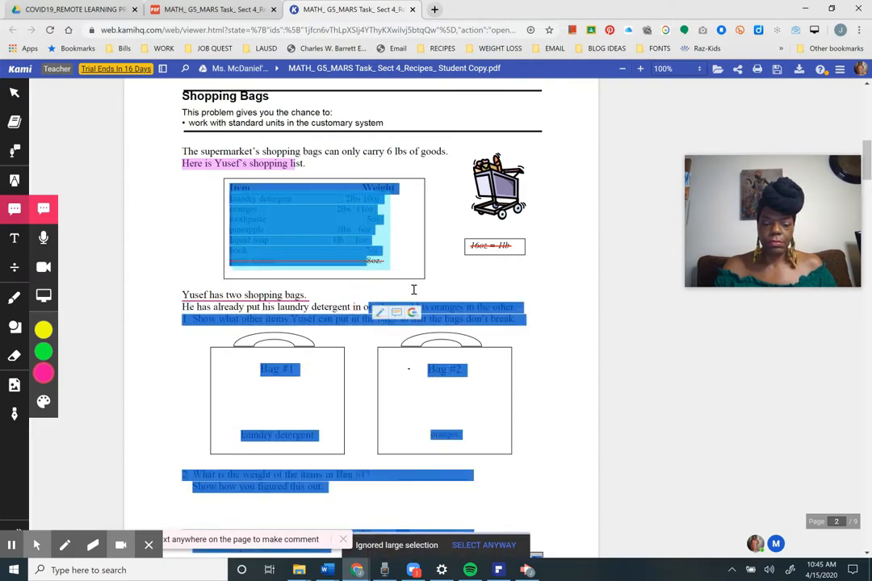
Step: Clear the large text selection and add the comment "Hello" at the sentence about the laundry detergent and oranges
left_click(506, 463)
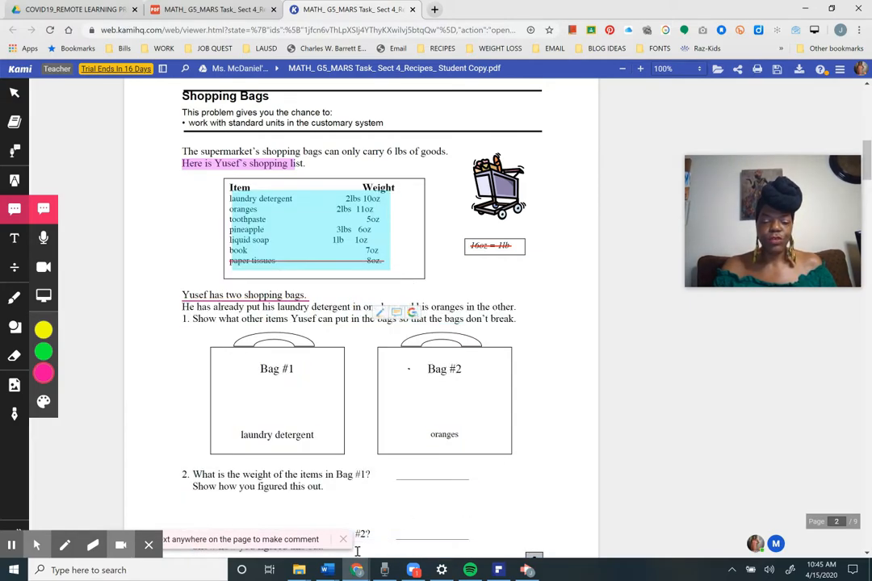
left_click(149, 546)
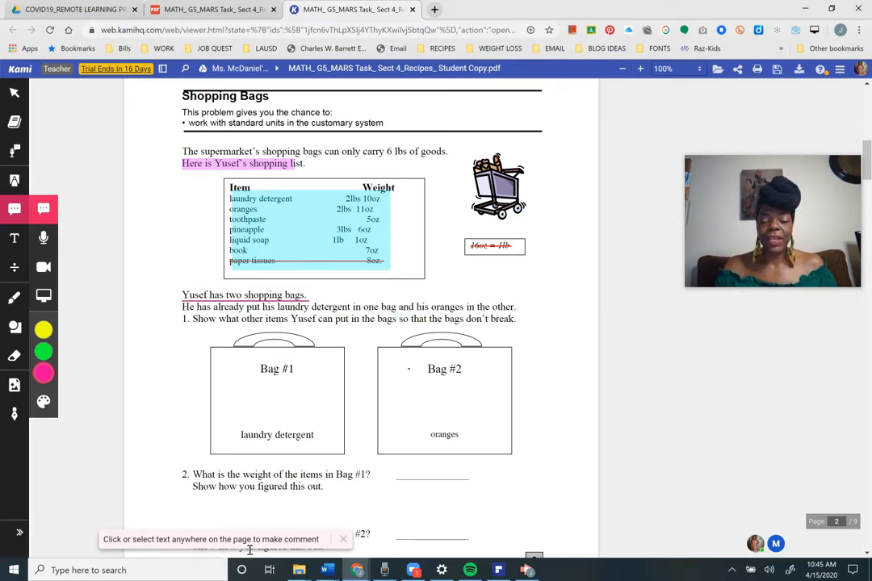
left_click(476, 303)
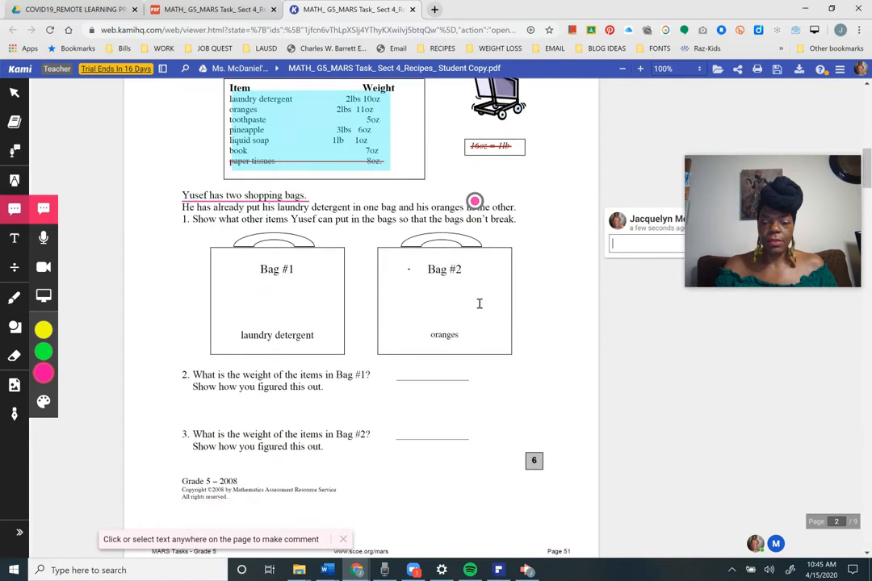
left_click_drag(776, 171, 809, 303)
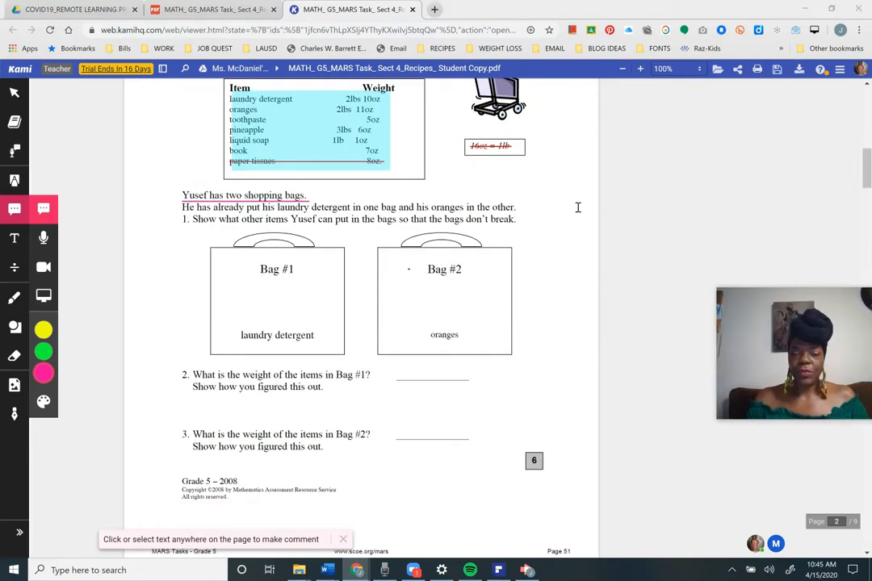
left_click(470, 201)
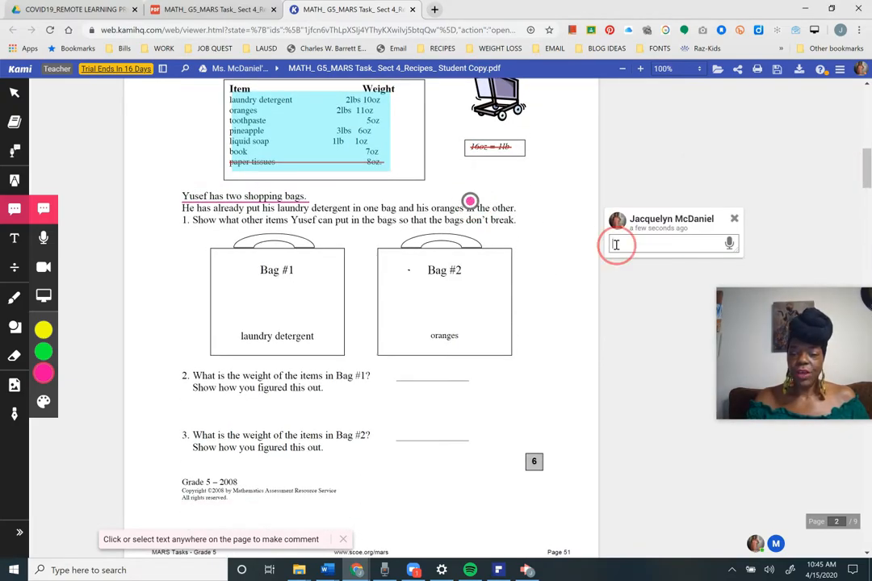
type("Hello")
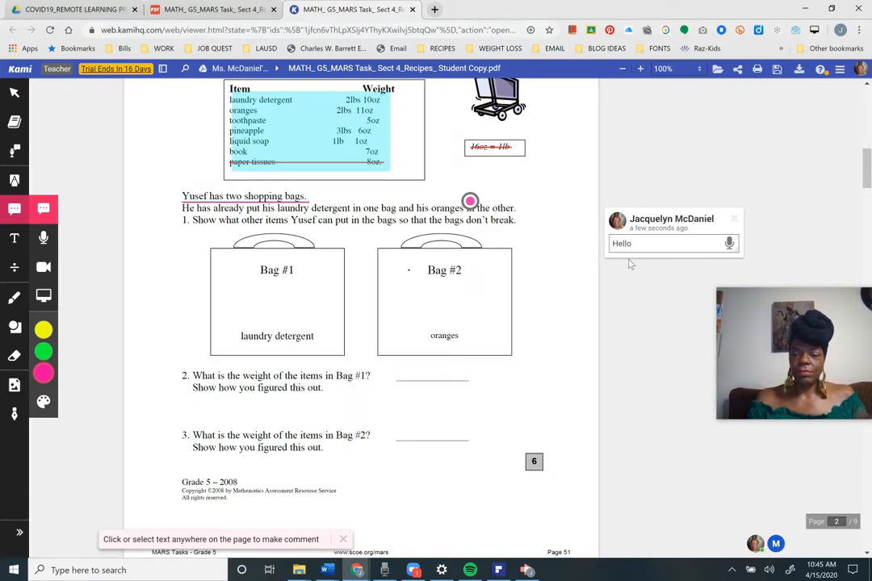
Step: Post the "Hello" comment and record a voice comment inside the Bag #1 drawing
key("Return")
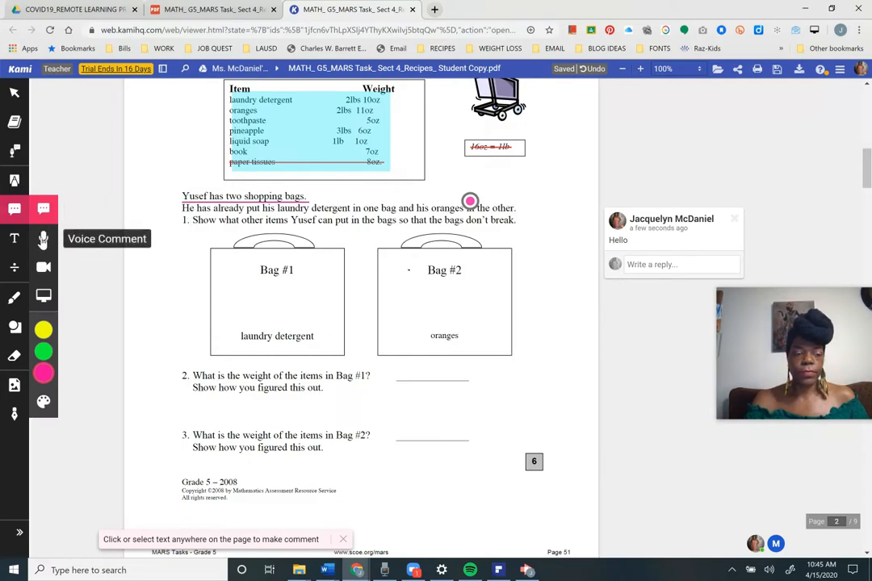
left_click(43, 239)
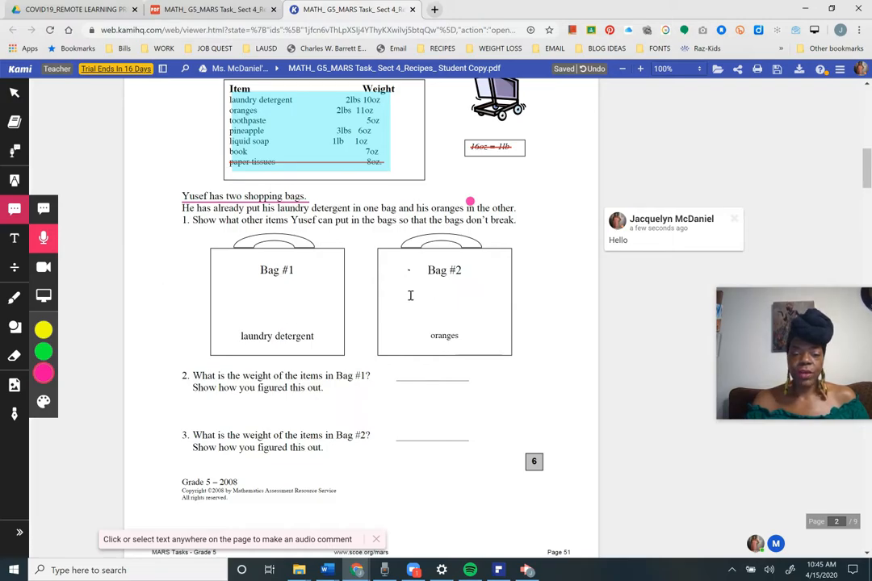
left_click(240, 307)
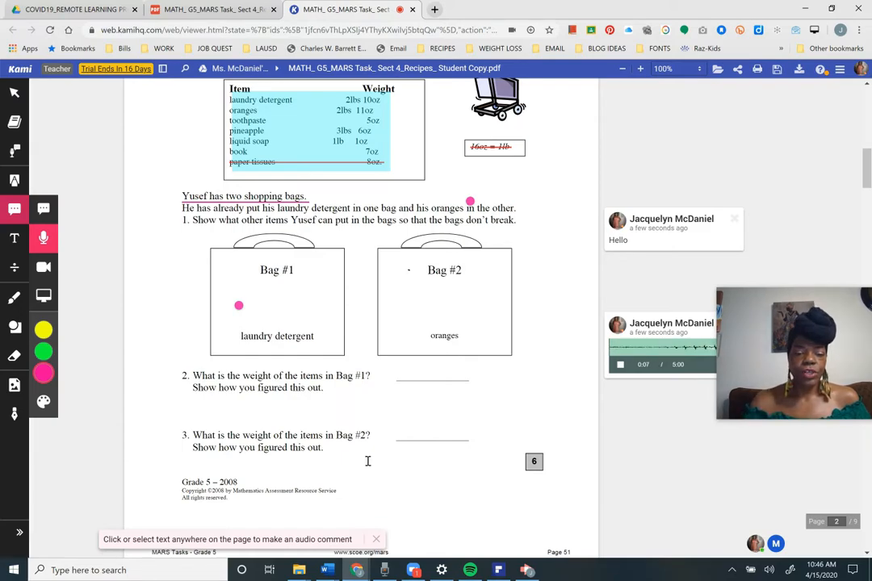
scroll(367, 461, "up", 3)
scroll(347, 437, "down", 1)
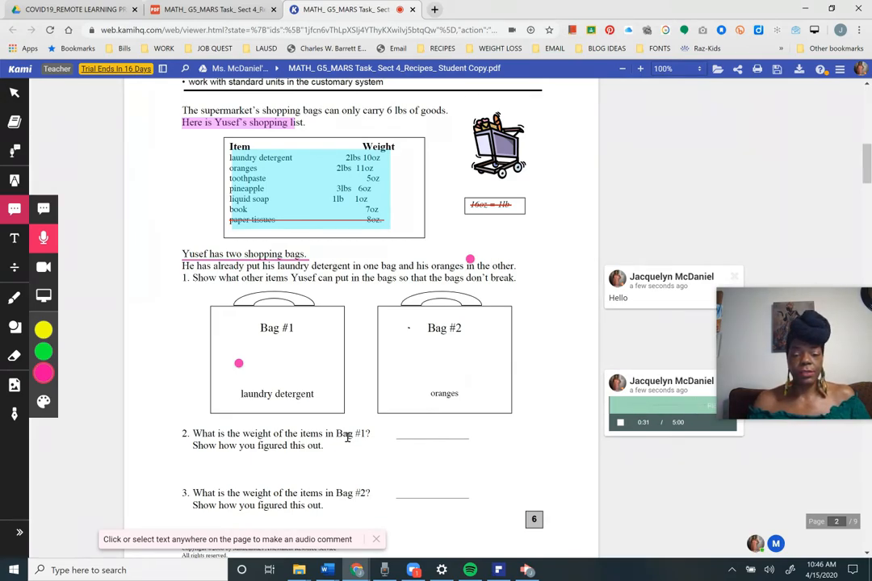
left_click(621, 423)
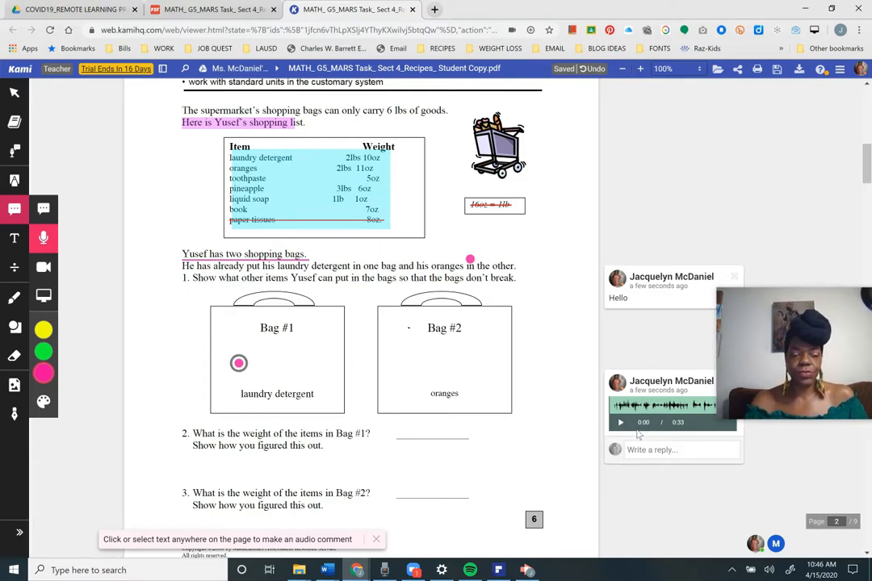
Step: Record a video comment inside the Bag #2 drawing and finish the recording
left_click(46, 276)
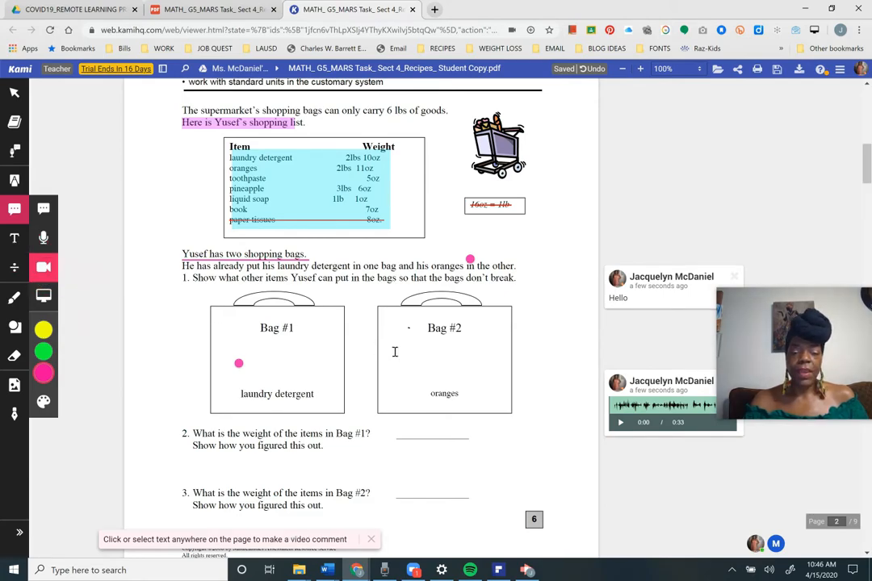
left_click(424, 348)
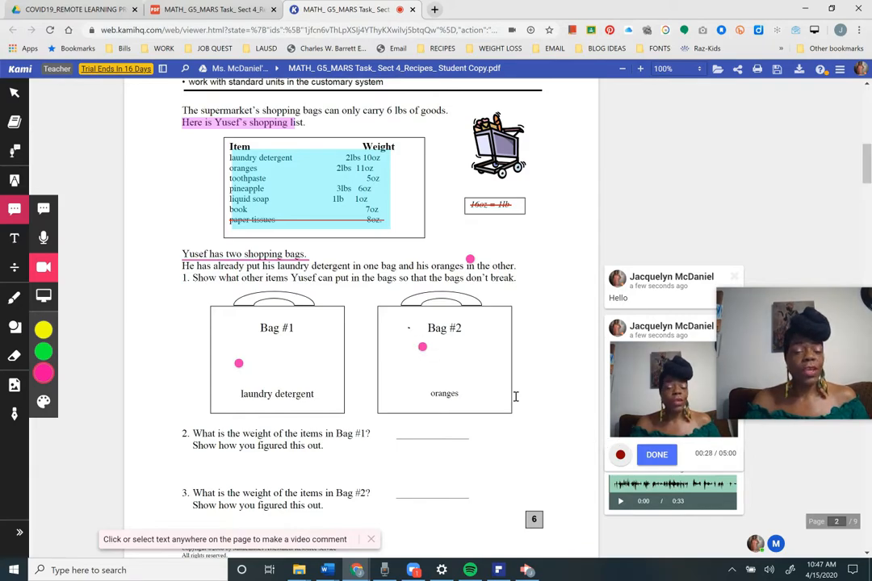
left_click(656, 455)
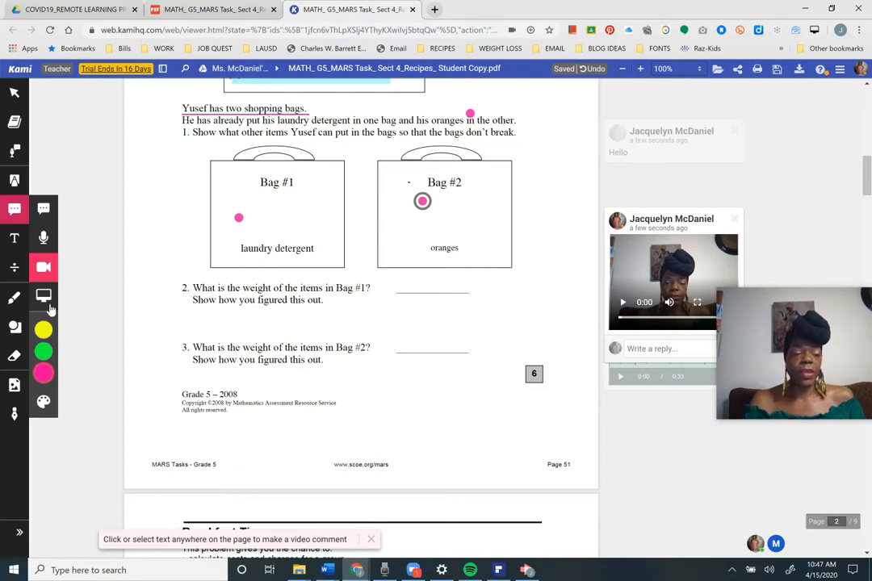
Step: Activate the Text Box tool with purple as its colour and a font size of 14 px
left_click(18, 244)
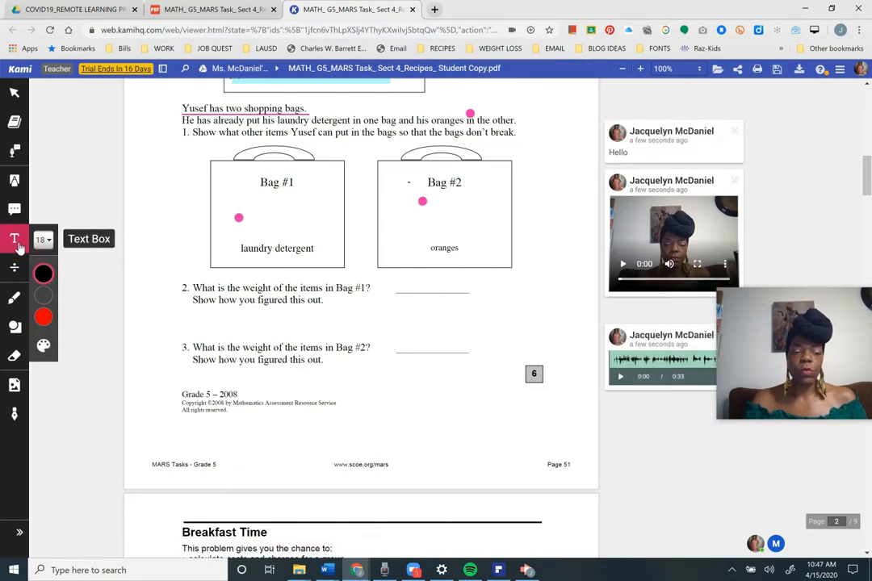
mouse_move(26, 226)
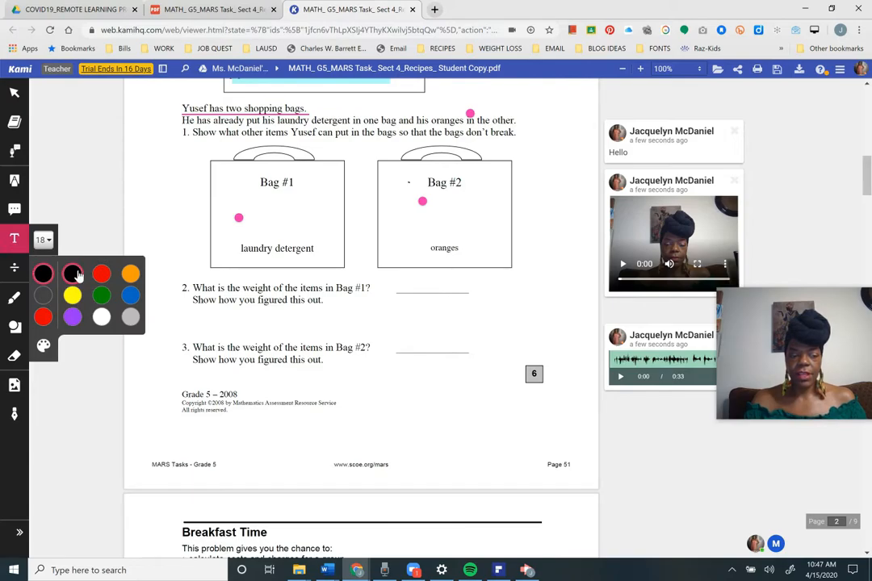
left_click(70, 321)
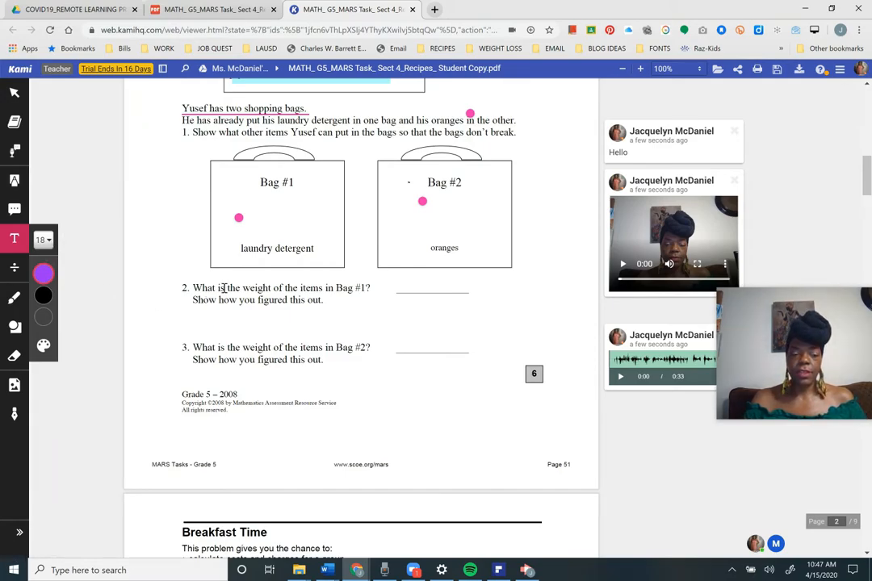
triple_click(391, 278)
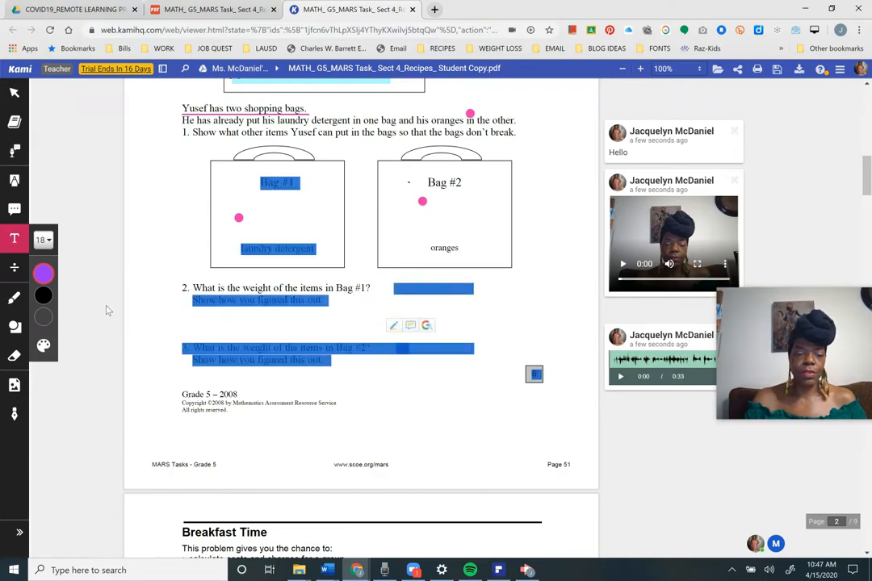
left_click(44, 273)
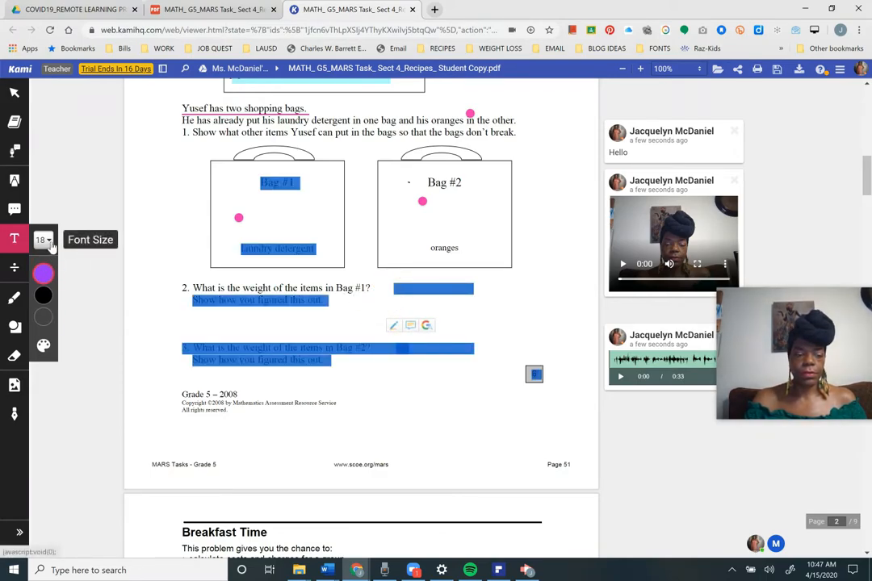
left_click(43, 240)
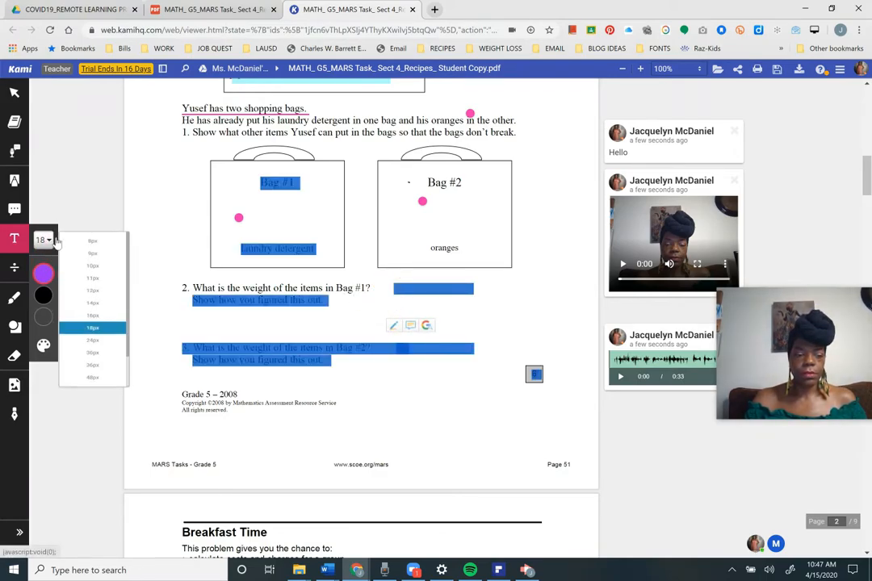
left_click(92, 315)
left_click(353, 327)
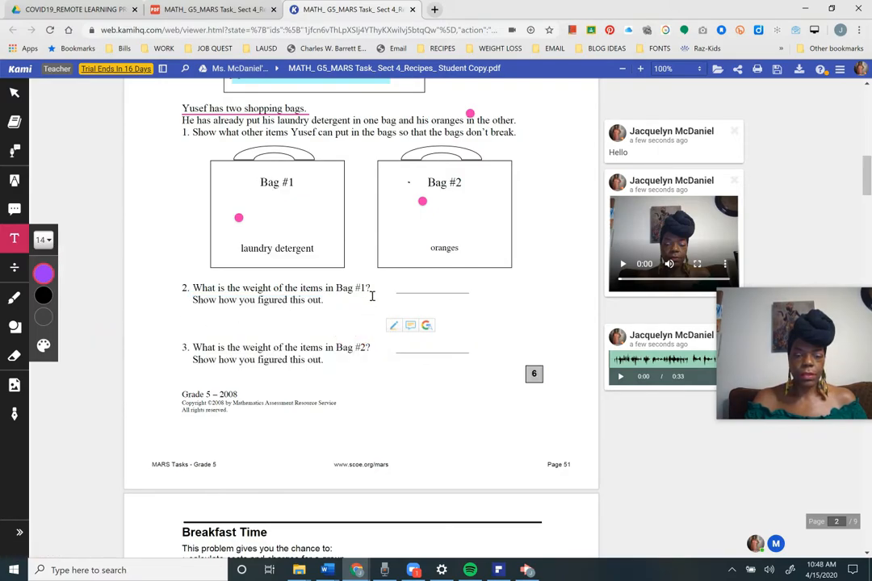
Step: Place a text box on the answer line of question 2 and enter "5 lbs or 80 oz"
left_click_drag(379, 284, 403, 281)
left_click(397, 314)
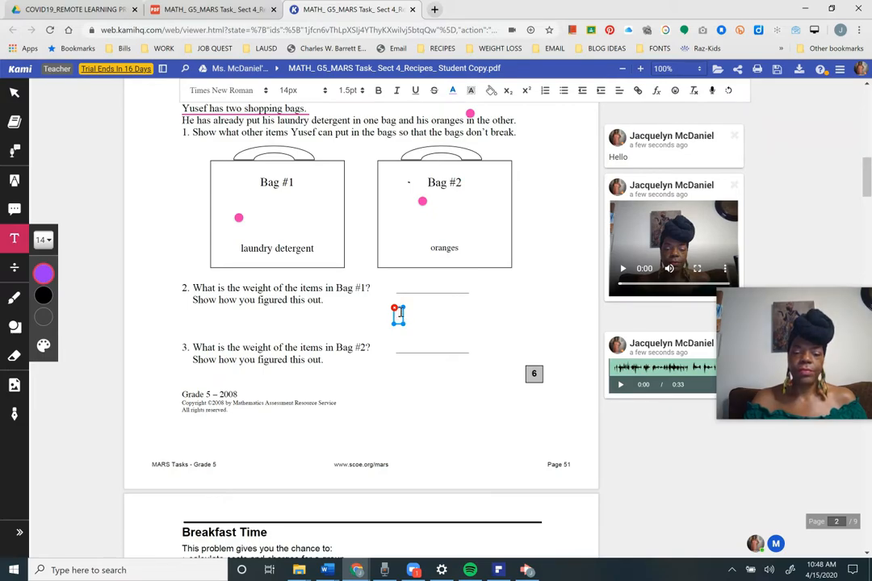
left_click_drag(401, 309, 518, 287)
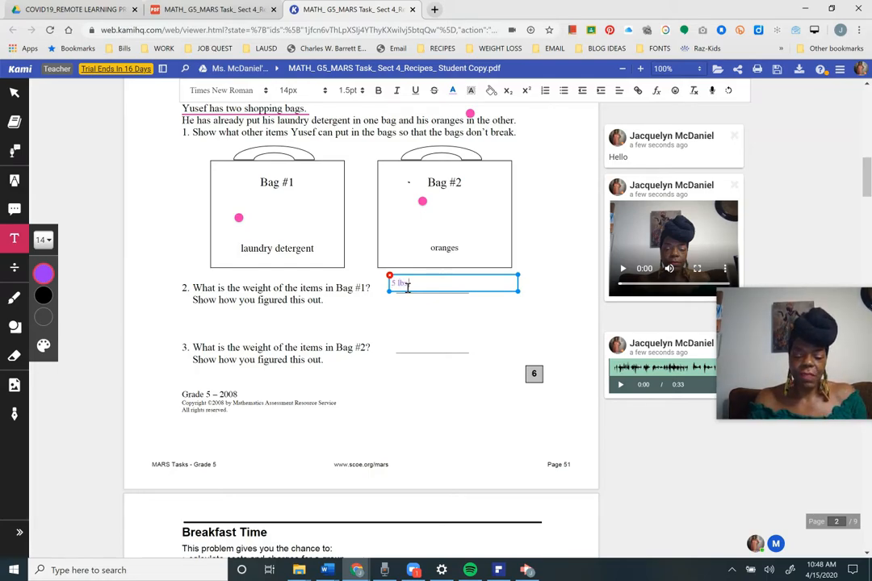
type("or 80 oz")
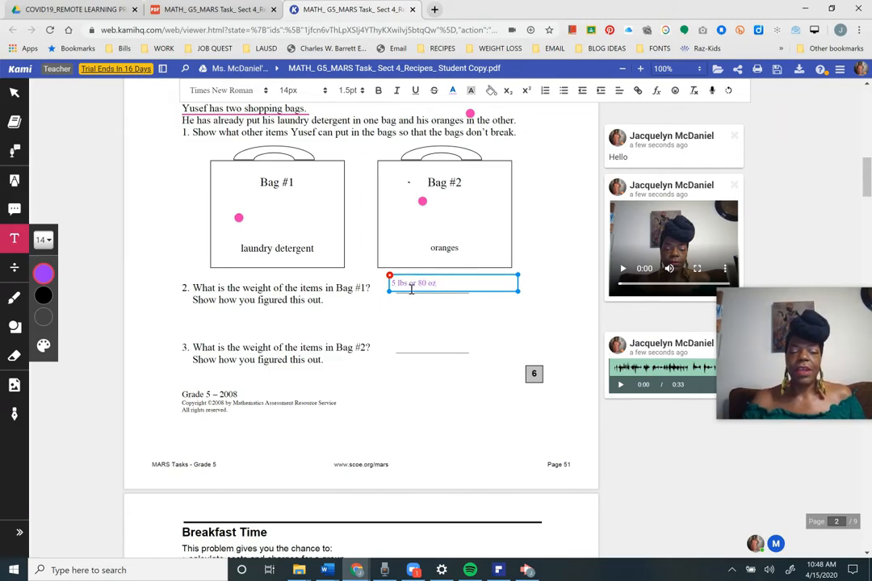
Step: Change the question 2 answer's text colour to black and finish editing the text box
left_click(42, 276)
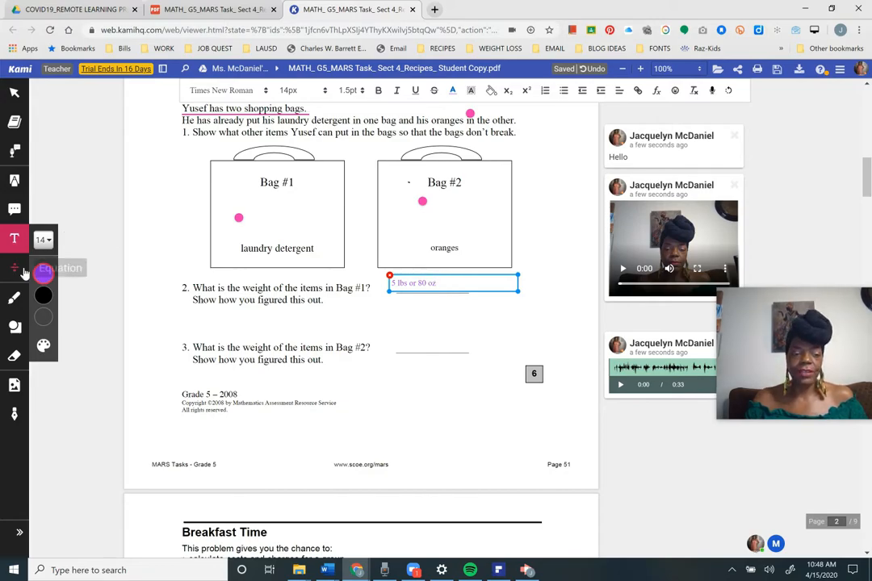
mouse_move(43, 274)
left_click(44, 297)
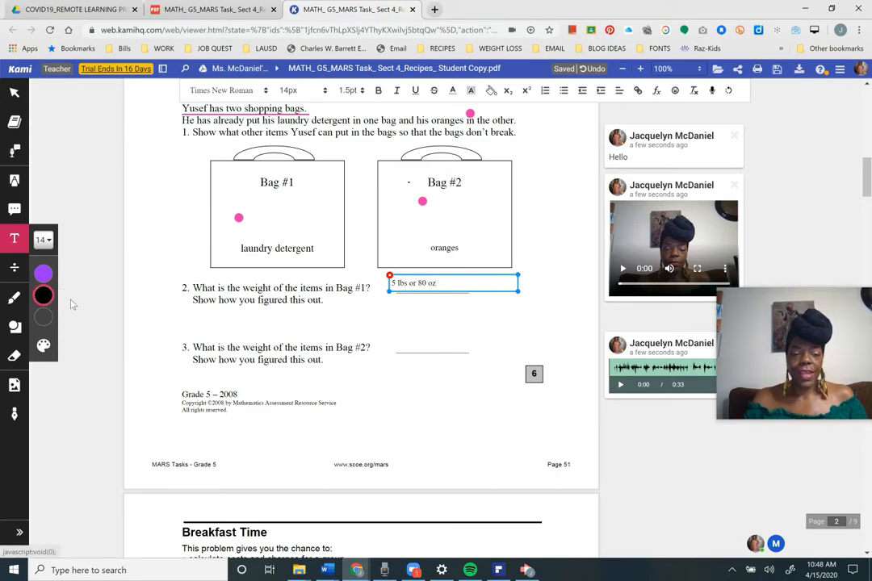
left_click(280, 287)
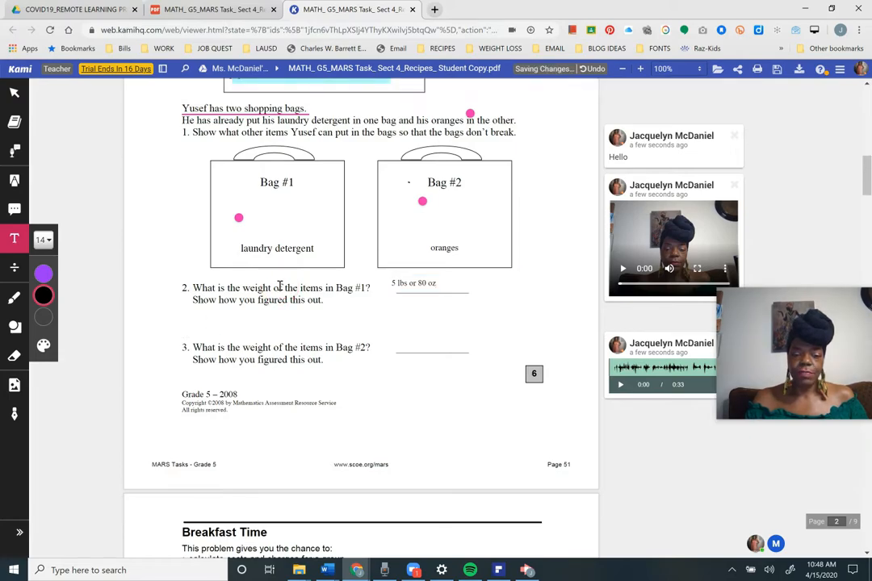
Step: Activate the Equation tool and look through its library of math symbols
left_click(17, 275)
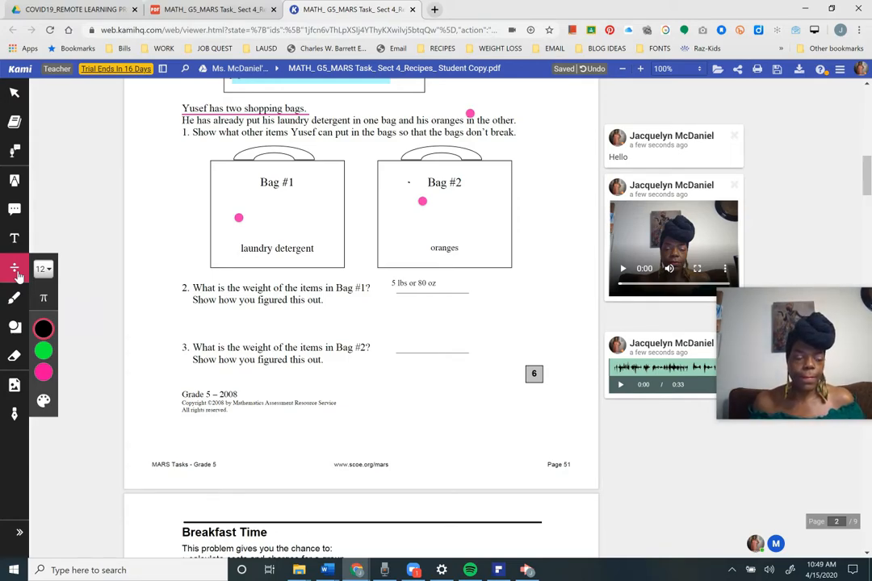
left_click(49, 303)
scroll(124, 333, "down", 1)
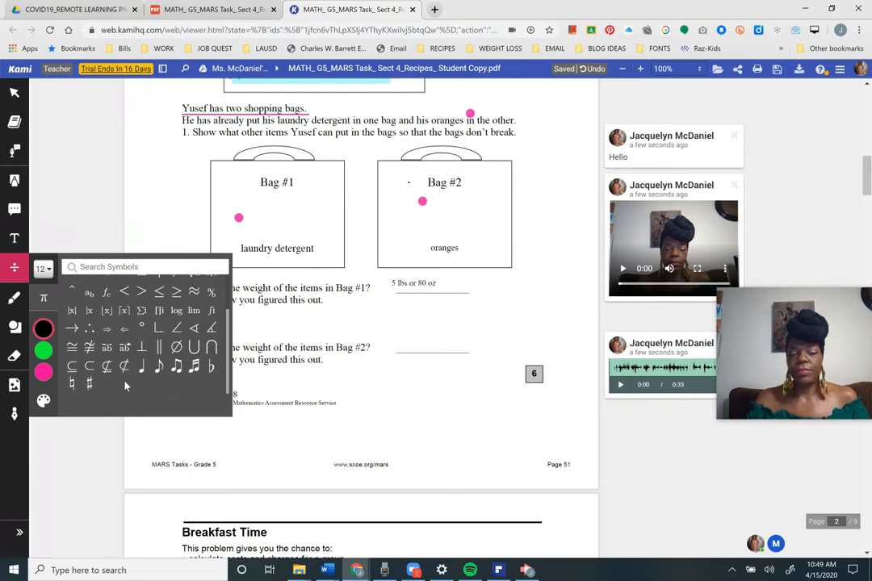
scroll(125, 386, "up", 1)
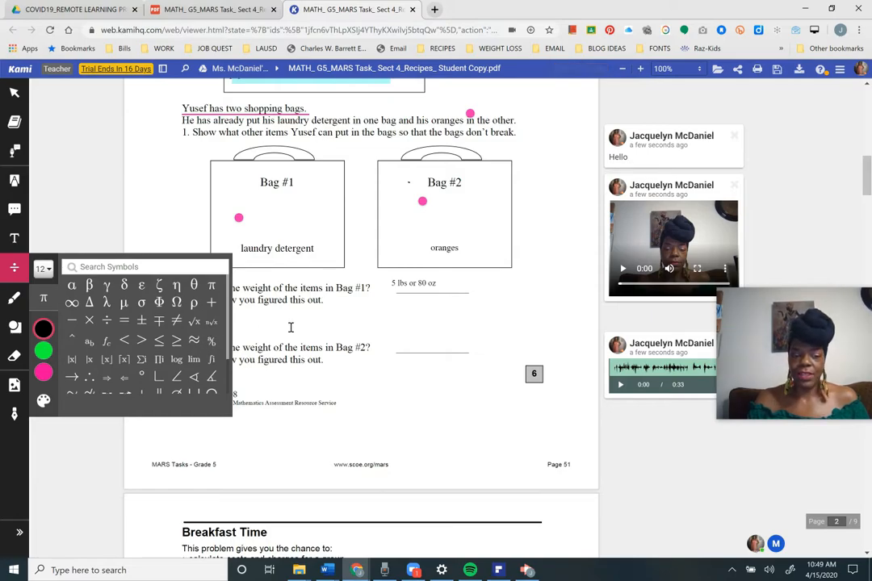
scroll(194, 322, "down", 1)
scroll(193, 322, "up", 1)
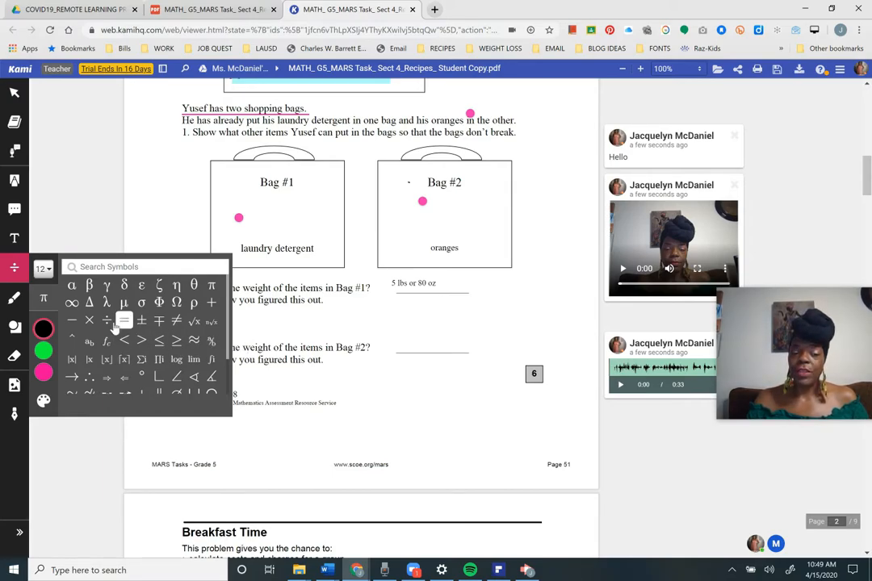
scroll(129, 322, "up", 1)
Step: Place an equation below the answer line of question 2 and enter "2lb11 + 1llb1oz +" using the plus symbol
left_click(379, 323)
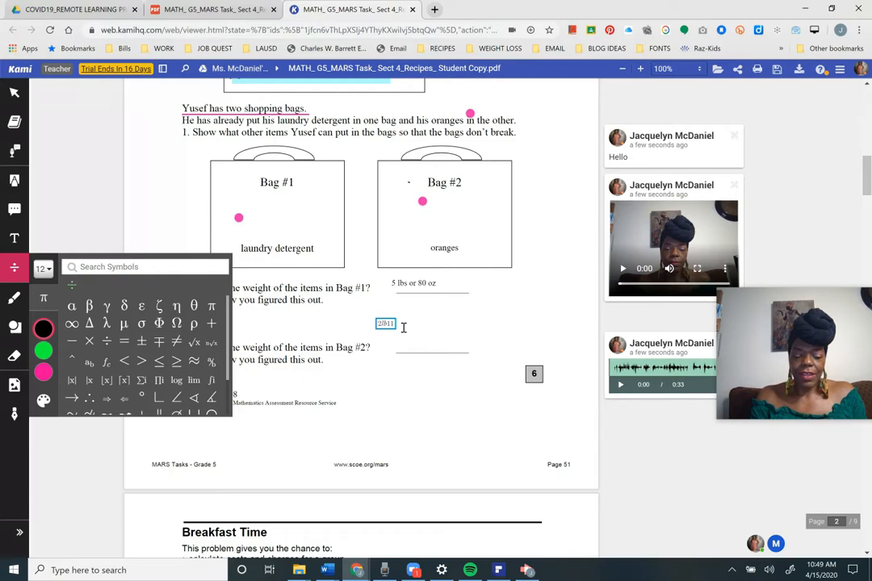
left_click(211, 323)
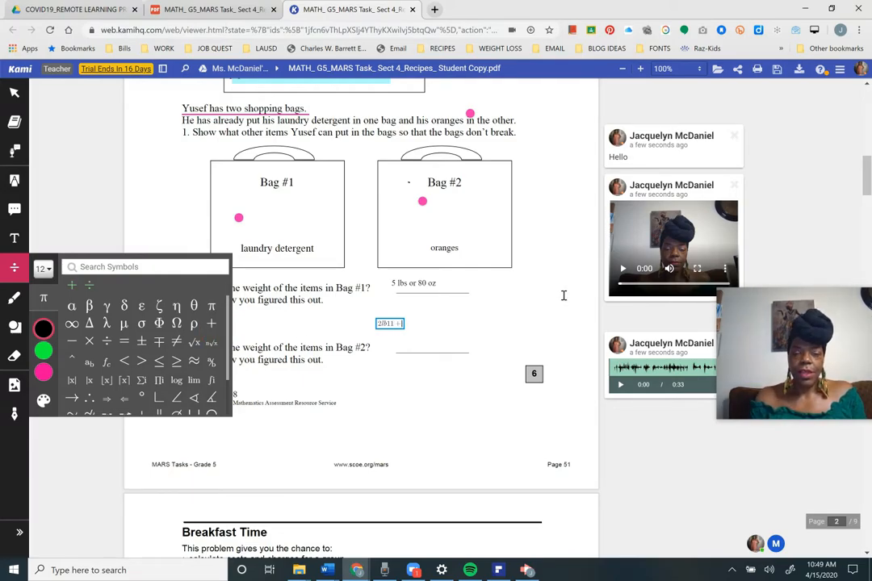
scroll(563, 295, "up", 3)
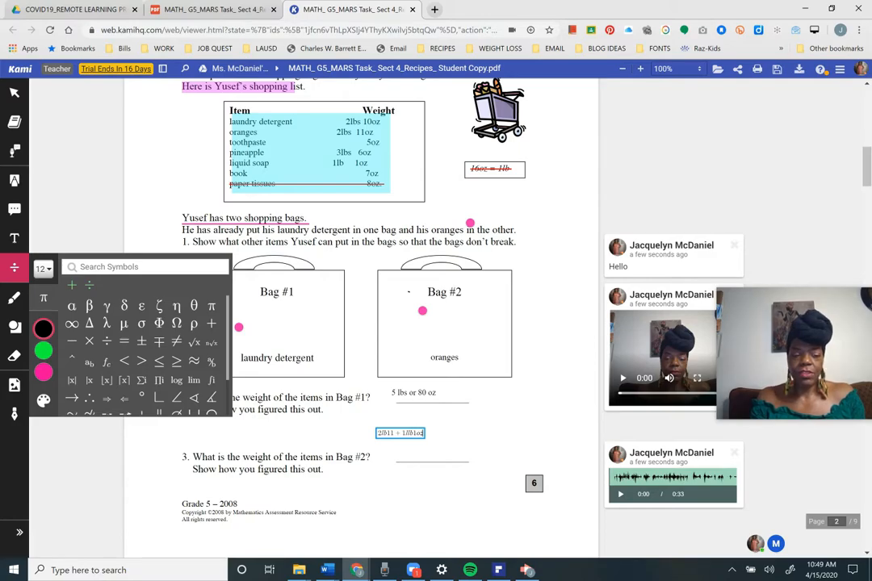
left_click(73, 286)
type("1")
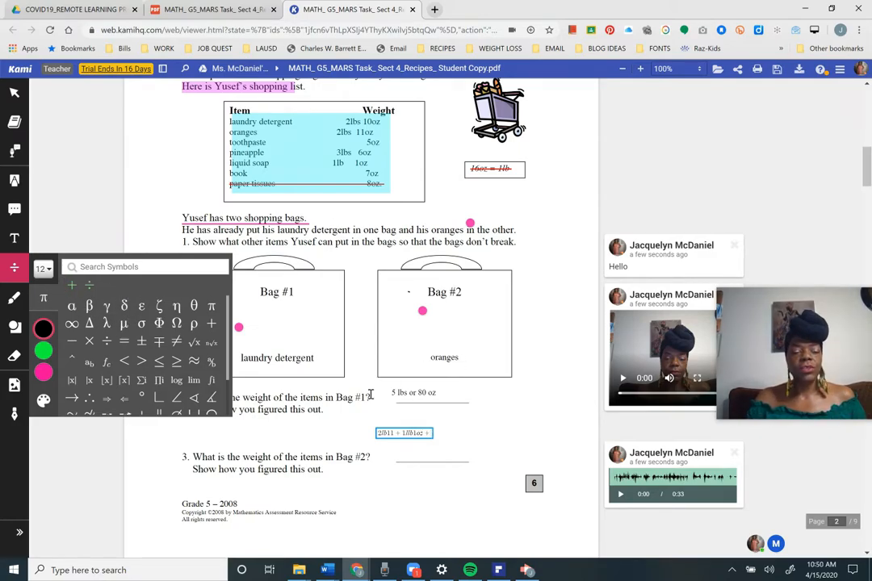
Step: Rotate the equation below question 2 by two quarter turns so it is upside down, and deselect it
left_click(377, 432)
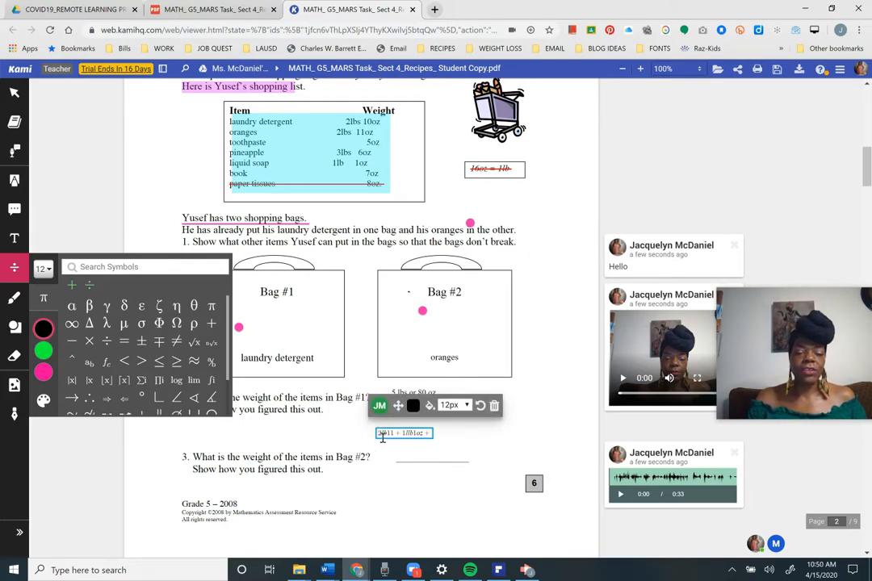
left_click(396, 431)
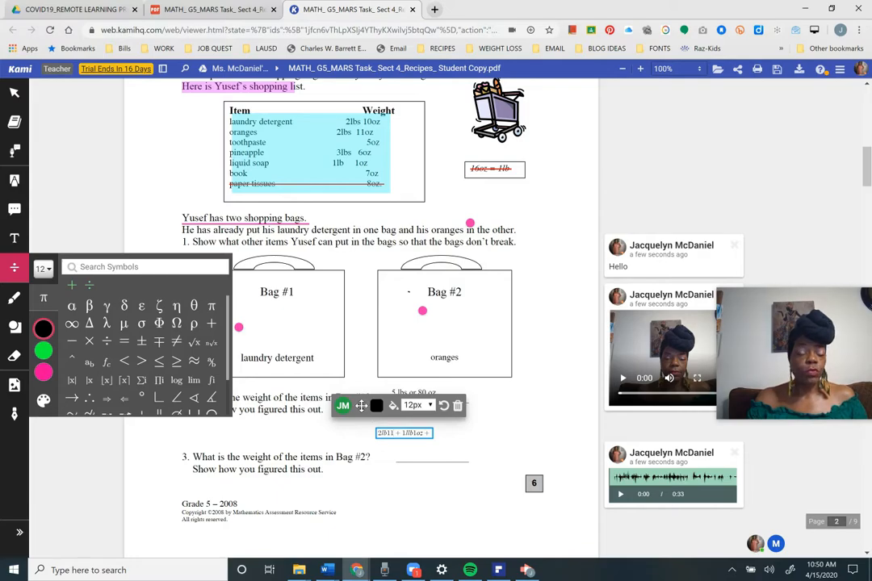
left_click(394, 407)
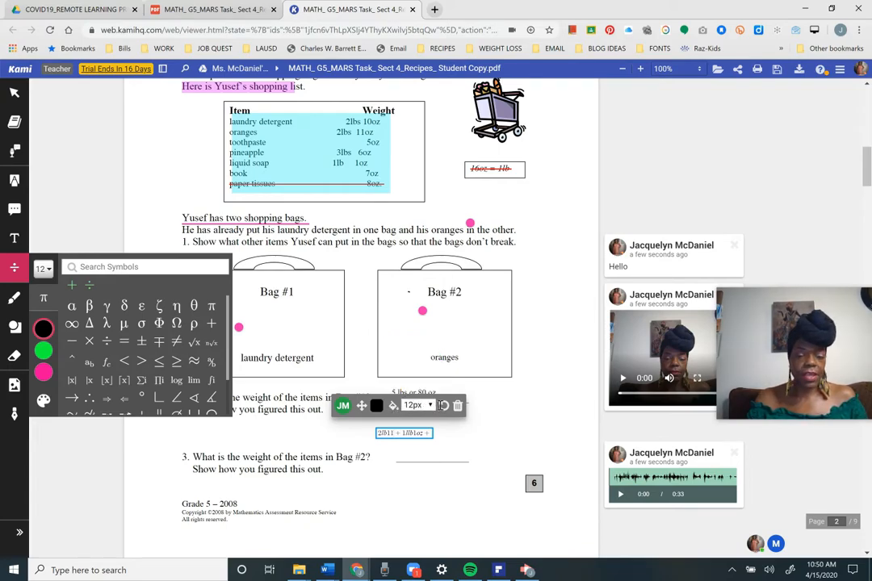
left_click(443, 406)
left_click(408, 423)
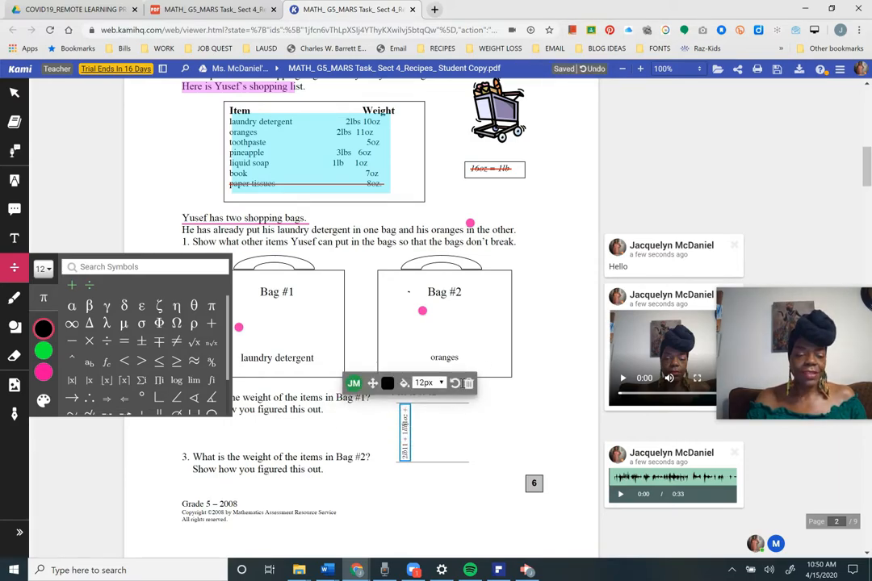
left_click(456, 384)
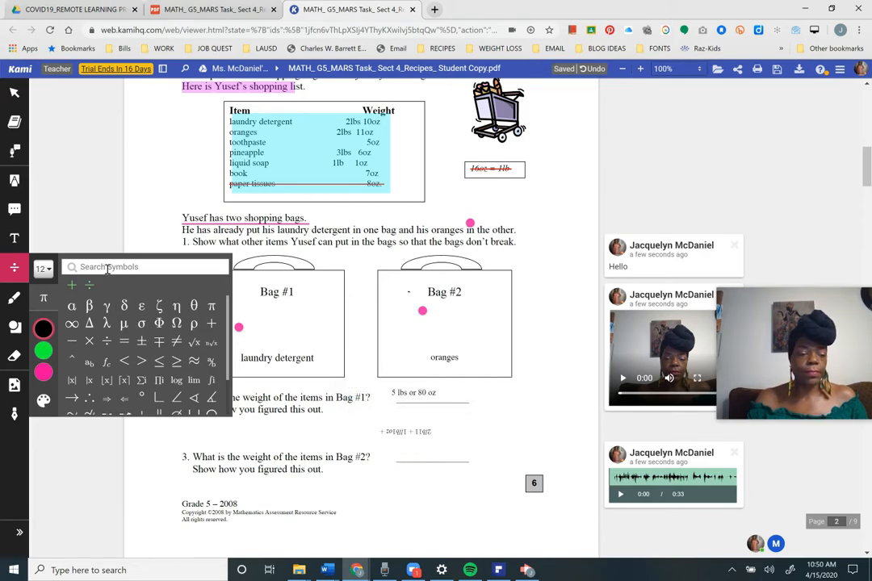
left_click(81, 217)
left_click(71, 485)
left_click(129, 482)
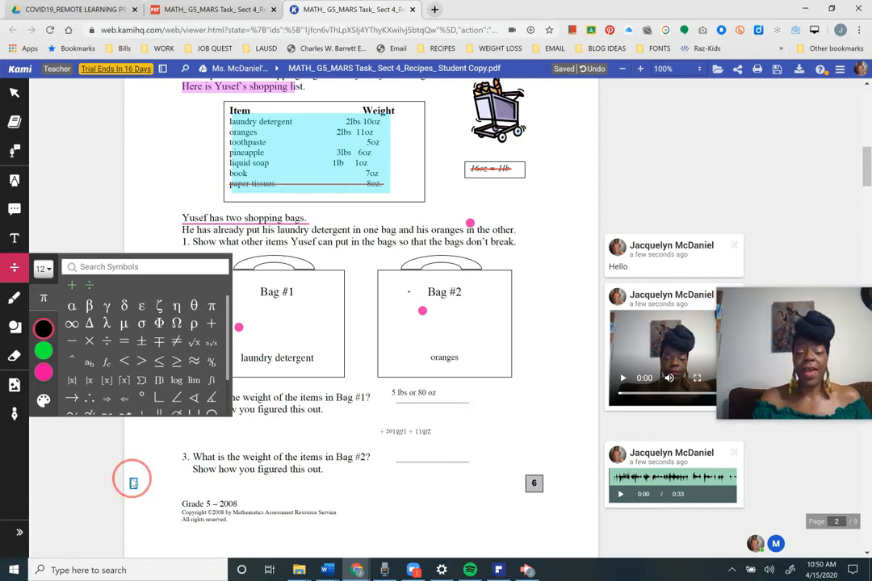
Step: Activate the Drawing tool and set it to line thickness 2 and magenta
left_click(14, 300)
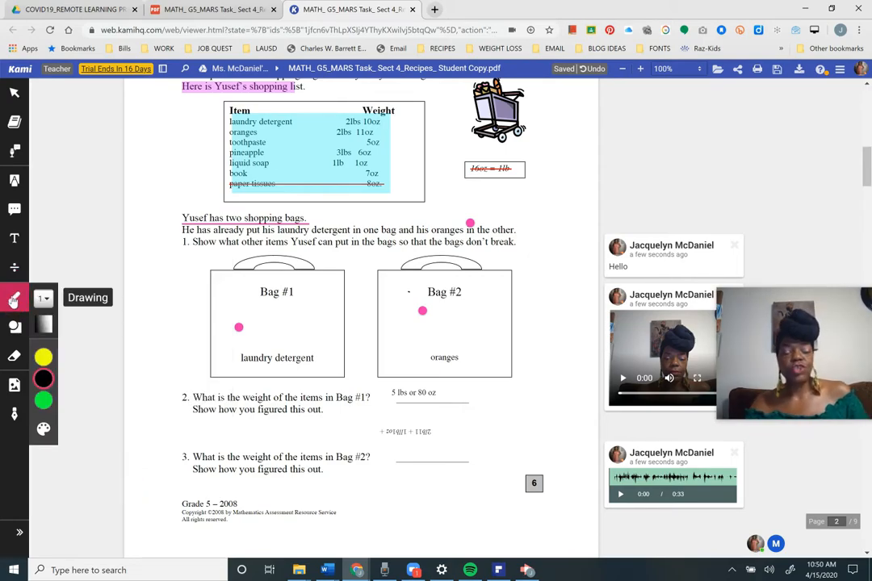
left_click(44, 299)
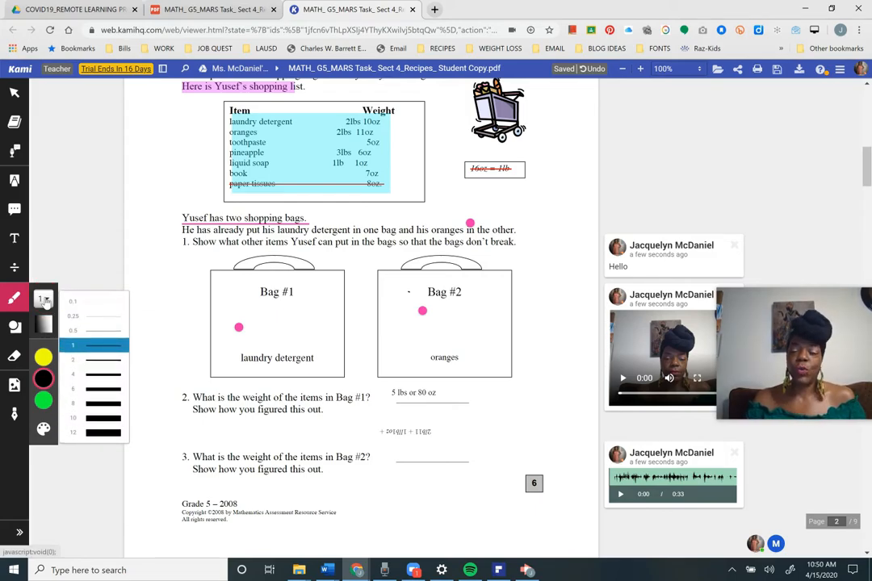
left_click_drag(783, 342, 779, 169)
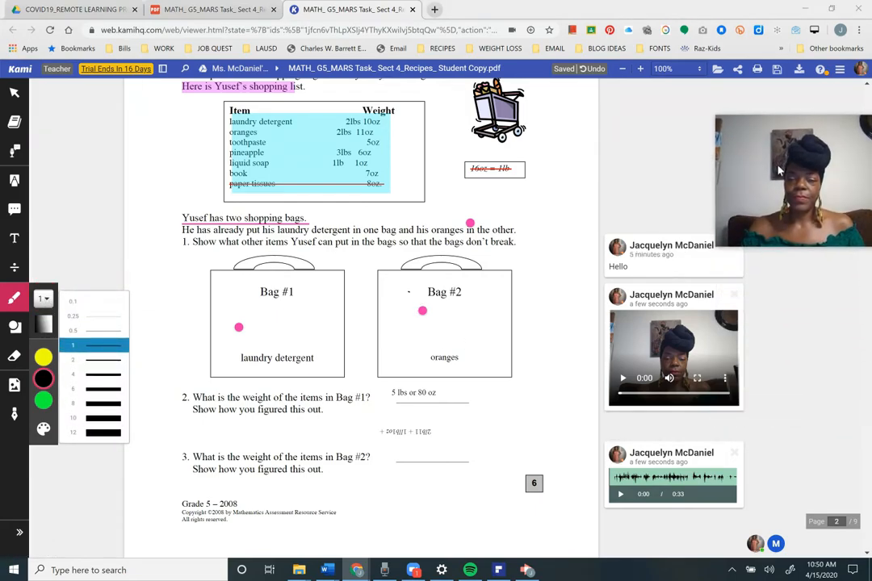
left_click(95, 360)
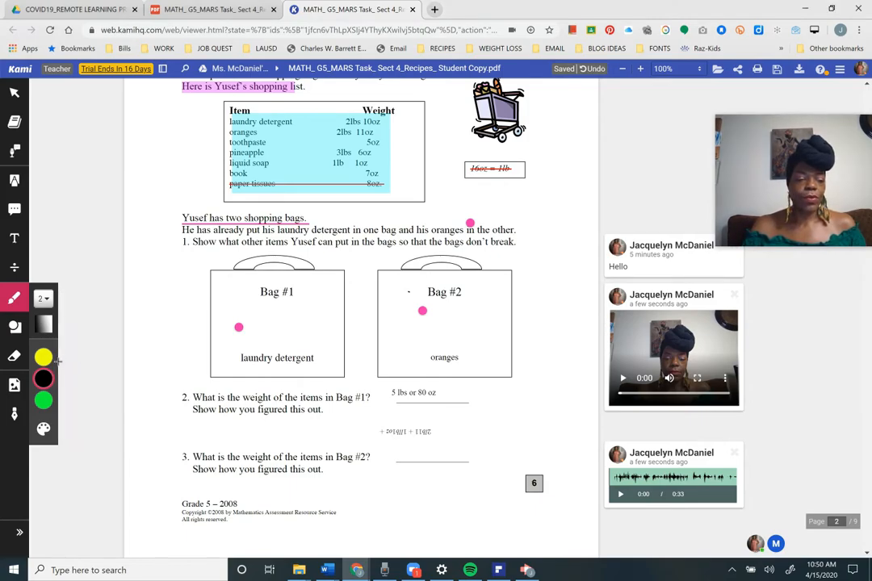
left_click(43, 378)
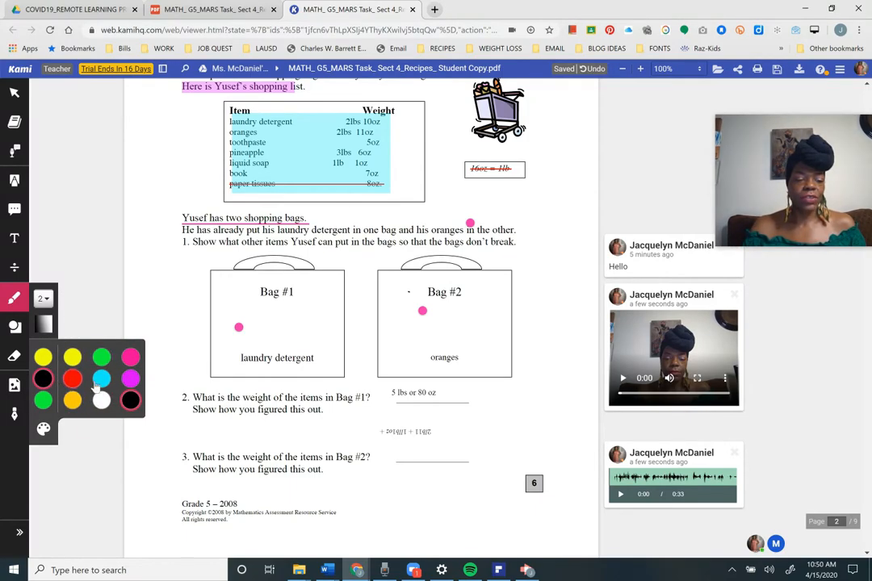
left_click(130, 378)
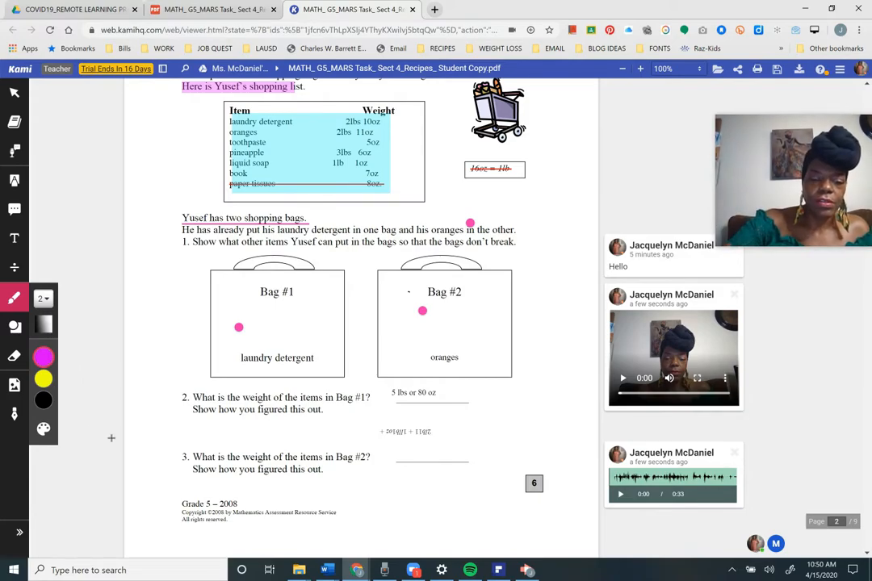
Step: Handwrite "Hello" across Bag #1 and "liquid soap" over the Bag #2 box
left_click_drag(277, 314, 277, 355)
mouse_move(305, 299)
left_mouse_down()
mouse_move(294, 349)
mouse_move(325, 318)
left_mouse_up()
mouse_move(335, 327)
left_mouse_down()
mouse_move(361, 286)
mouse_move(388, 305)
mouse_move(409, 285)
left_mouse_up()
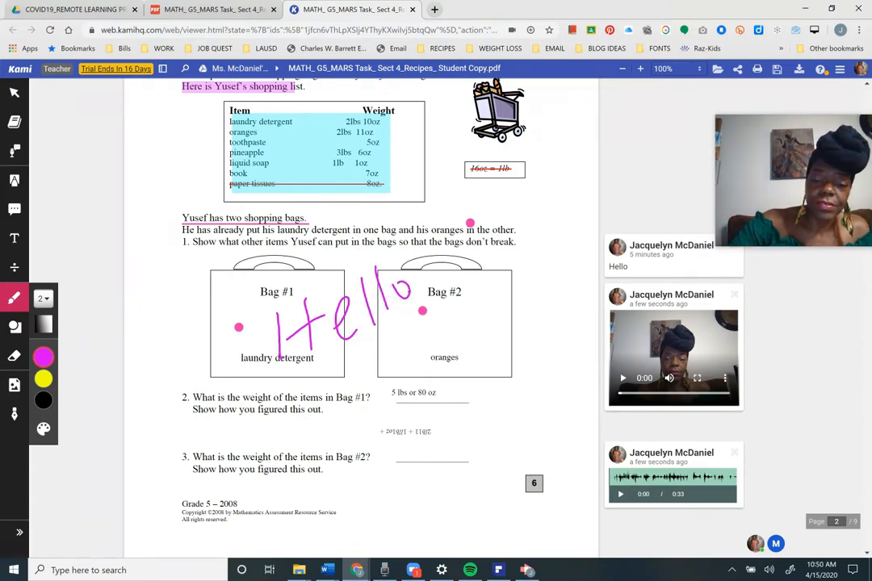
mouse_move(449, 315)
left_mouse_down()
mouse_move(445, 345)
mouse_move(476, 333)
mouse_move(491, 354)
mouse_move(510, 308)
mouse_move(525, 347)
mouse_move(553, 319)
mouse_move(557, 343)
left_mouse_up()
left_click_drag(501, 352, 485, 393)
left_click_drag(514, 375, 570, 411)
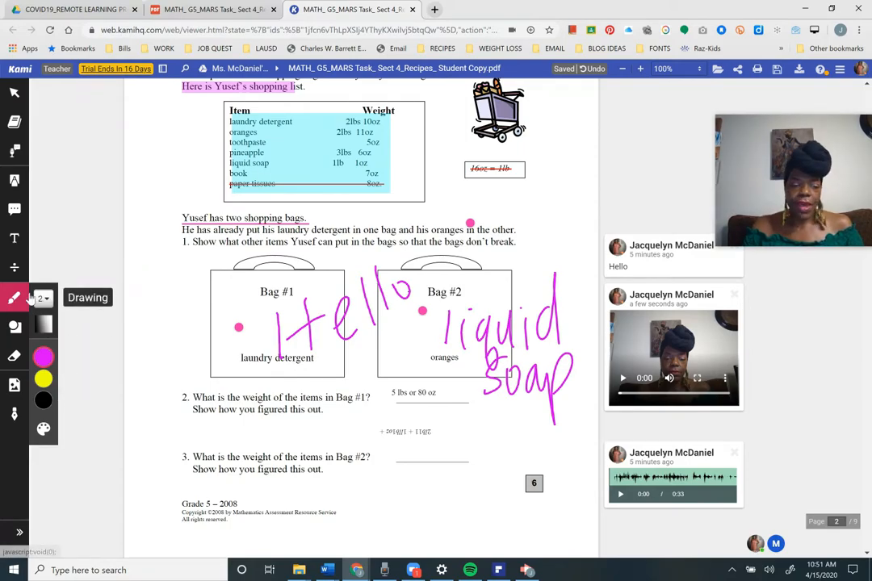
left_click(43, 428)
left_click(43, 428)
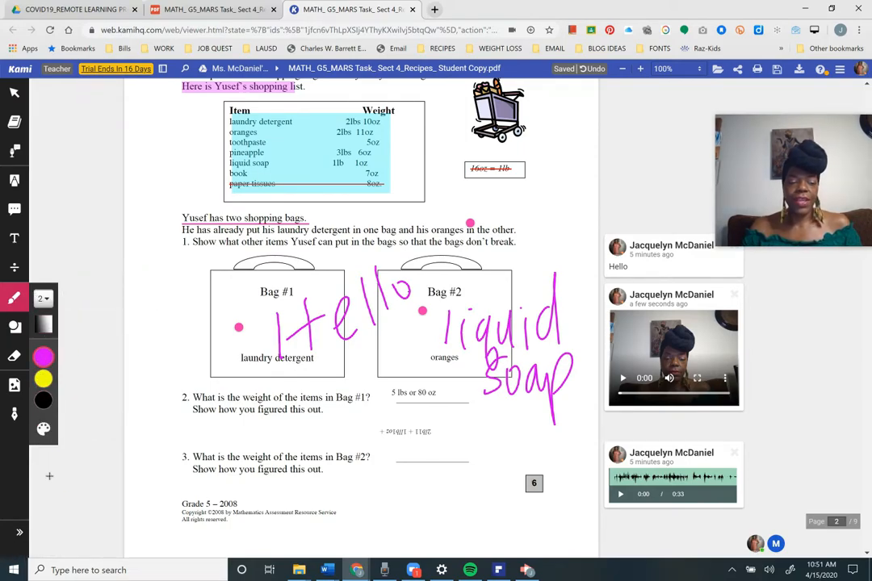
left_click(44, 431)
Step: Use the Shapes tool to draw a black straight line into Bag #1 and a black triangle in the margin below it
left_click(18, 329)
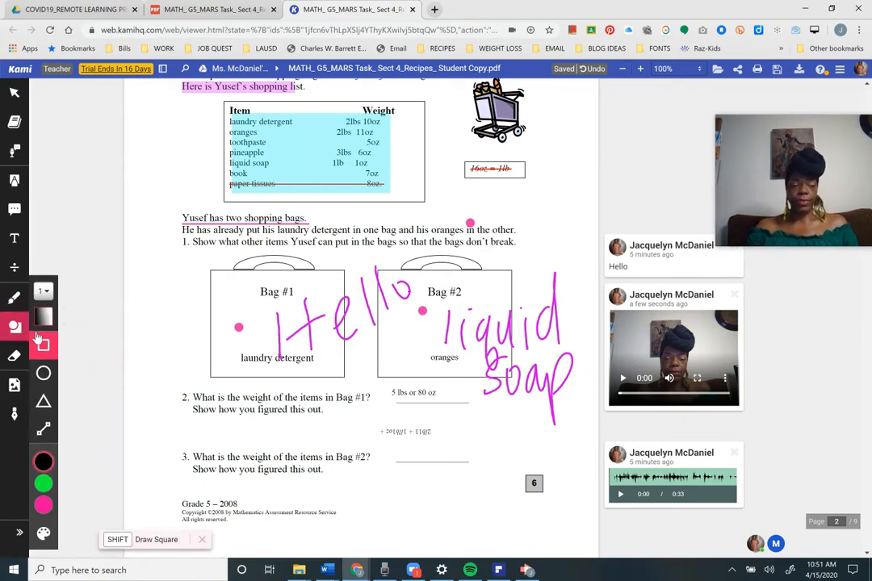
left_click(44, 431)
left_click_drag(159, 303, 253, 306)
mouse_move(39, 493)
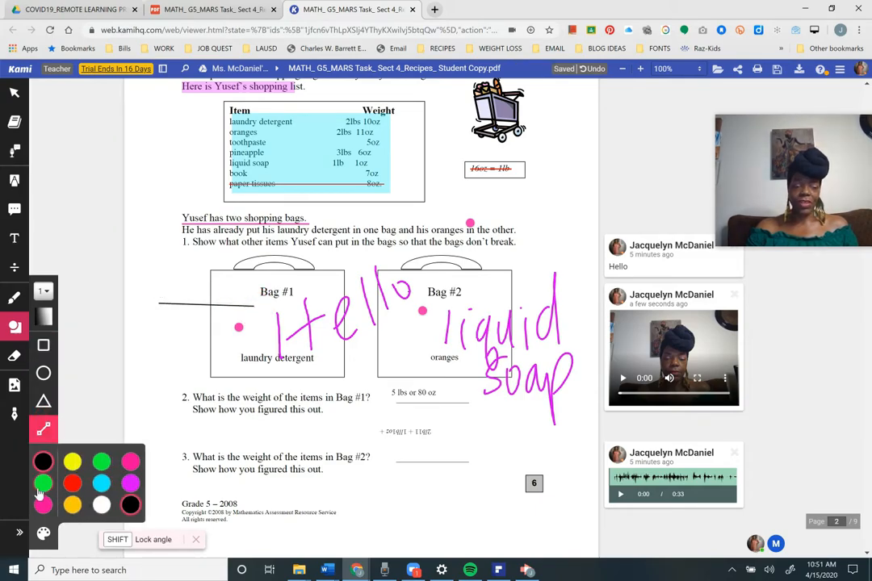
left_click(44, 402)
left_click_drag(137, 336, 202, 365)
Step: Draw a pink circle around the words "bag and his oranges" above the bags
mouse_move(37, 497)
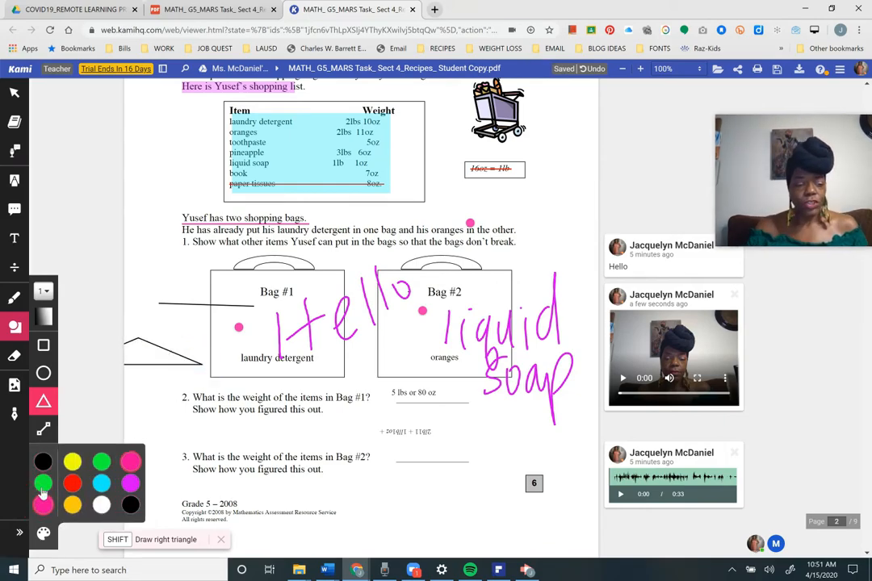
left_click(43, 373)
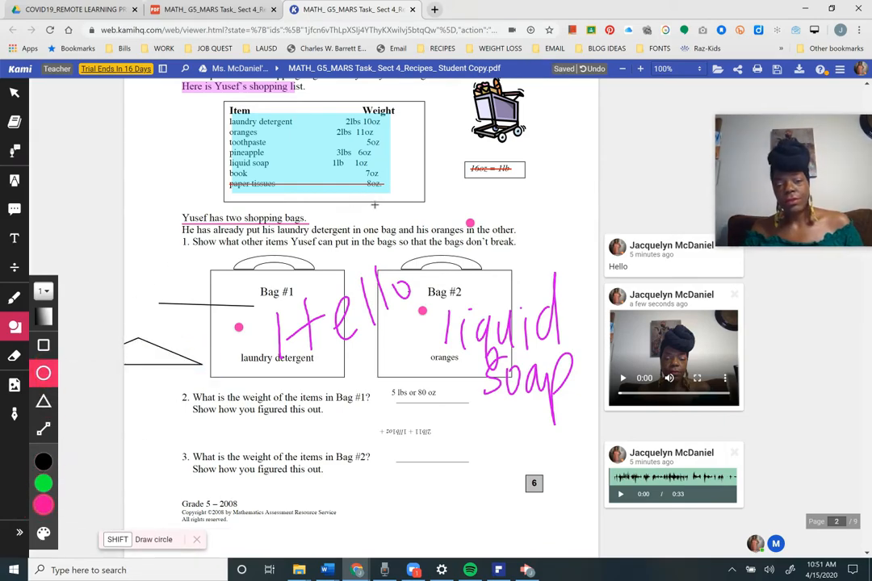
left_click_drag(376, 208, 443, 258)
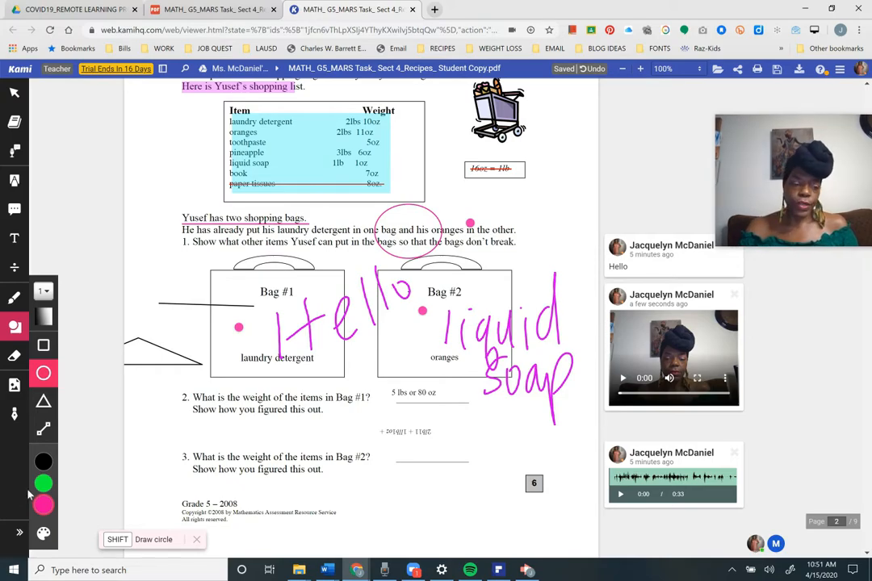
Step: Erase the black triangle and the black line beside Bag #1
left_click(17, 363)
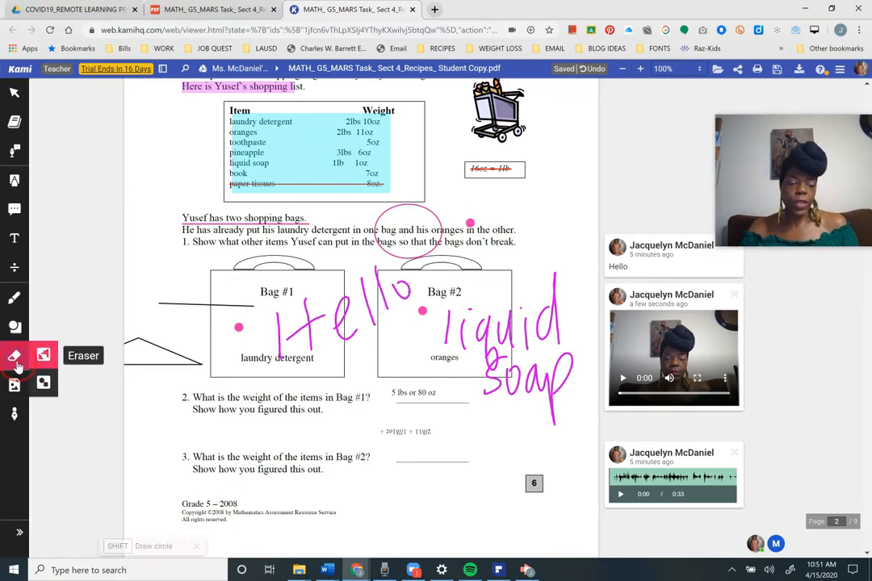
left_click(161, 353)
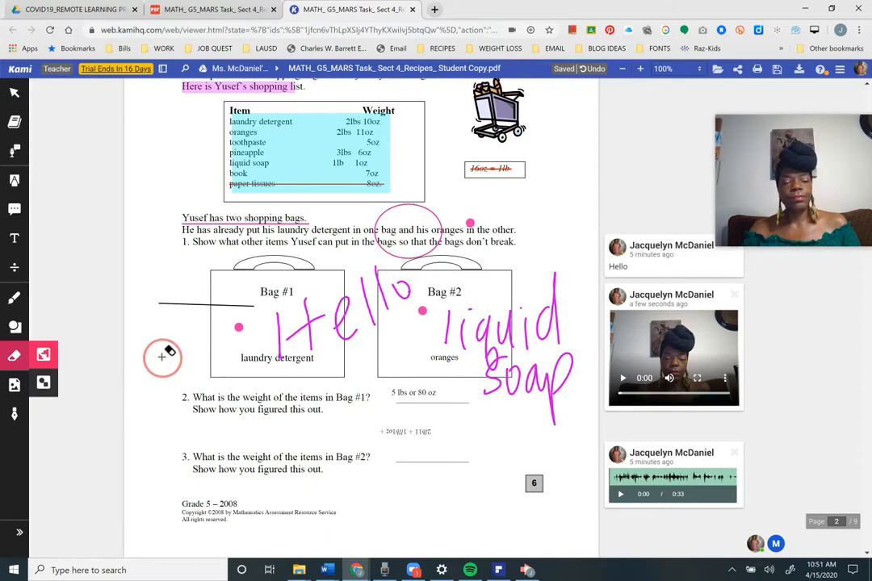
left_click(181, 305)
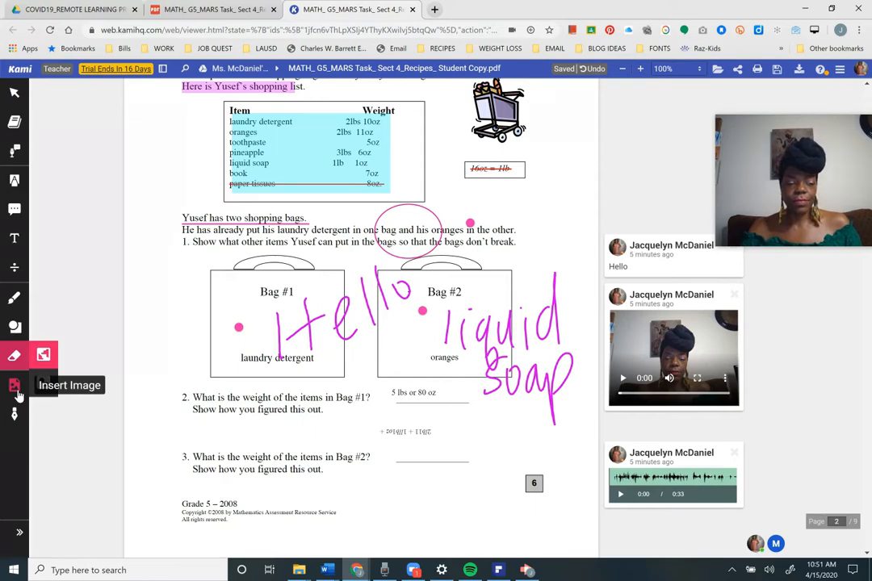
Step: Start inserting an image from the computer and browse to the PICS folder in OneDrive
mouse_move(14, 388)
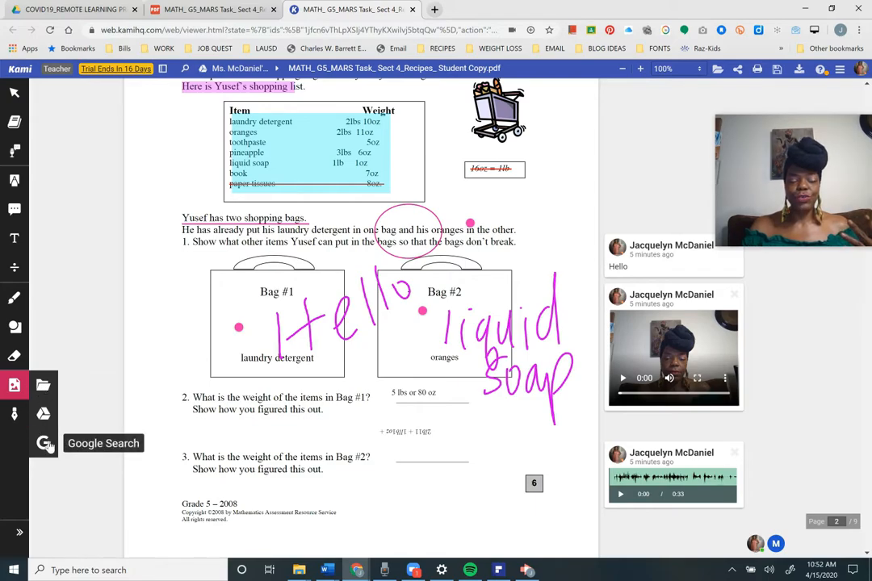
left_click(43, 387)
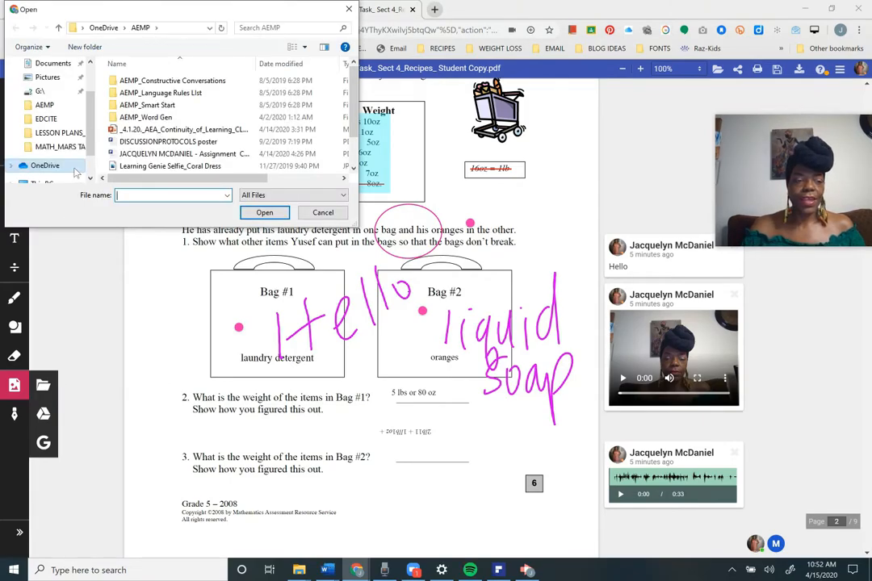
left_click(77, 165)
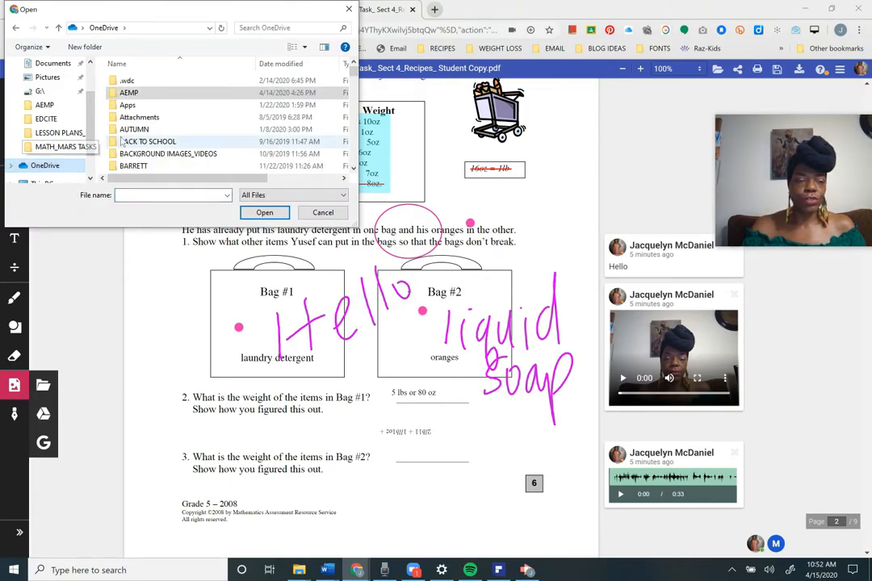
scroll(128, 154, "down", 3)
scroll(129, 155, "down", 10)
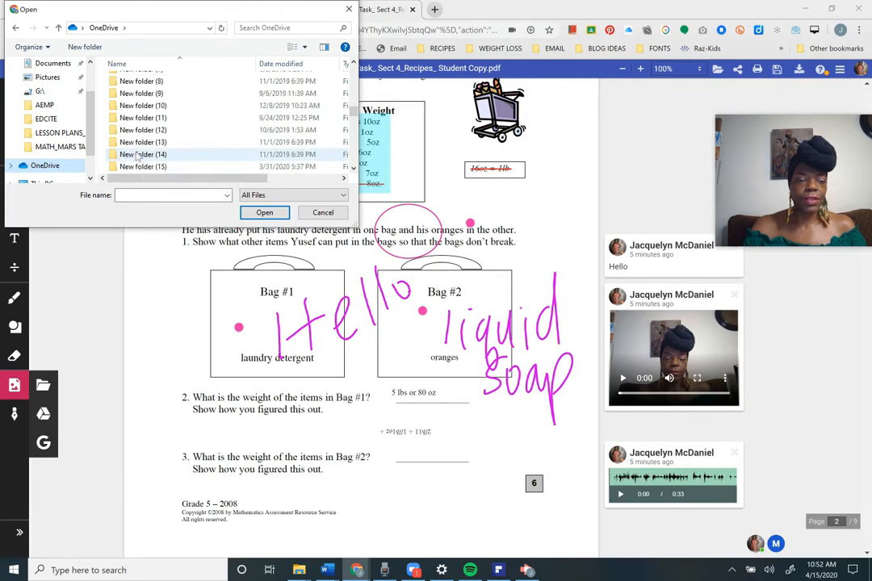
left_click(136, 155)
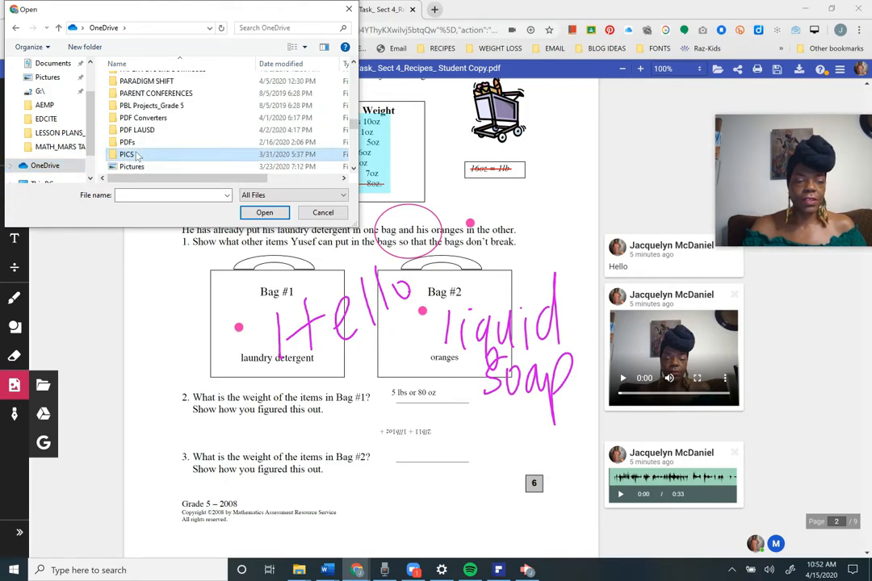
double_click(127, 154)
Step: Pick the image "Pic_me_THe Learning Guide_peach Dress" from the PICS_ME folder for insertion
scroll(138, 155, "down", 10)
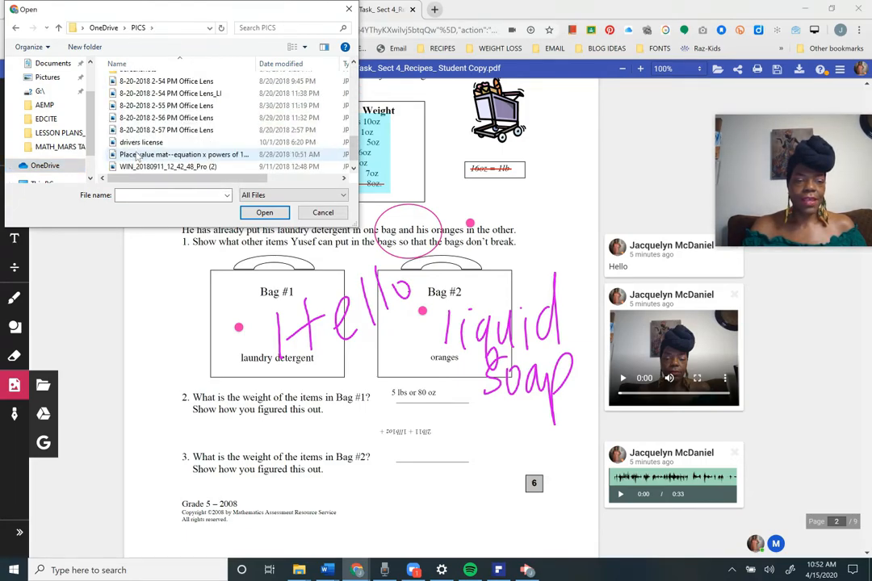
scroll(138, 156, "up", 3)
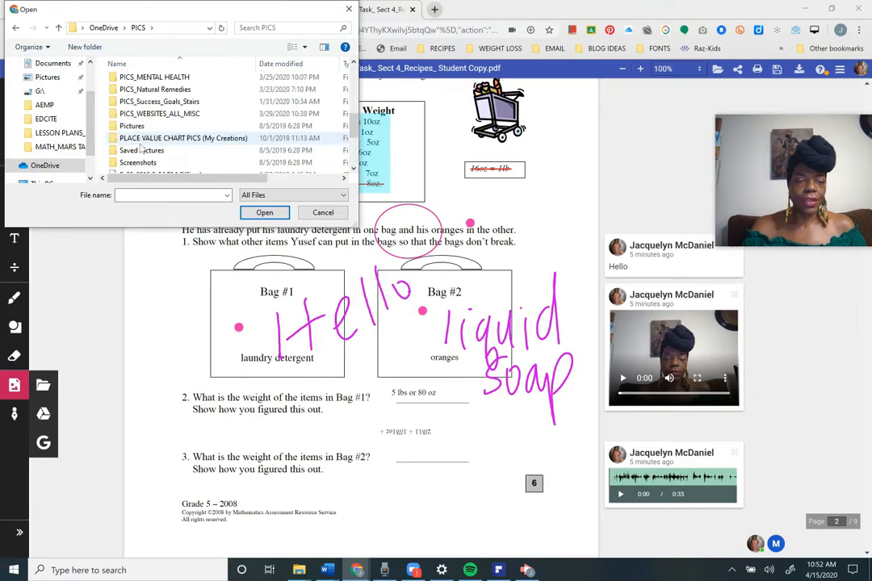
scroll(141, 147, "up", 1)
double_click(133, 101)
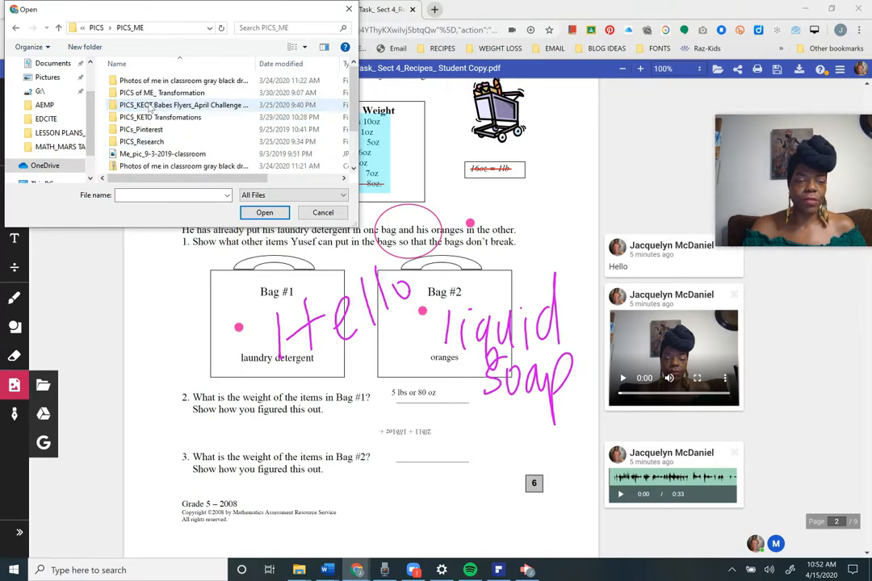
left_click(160, 154)
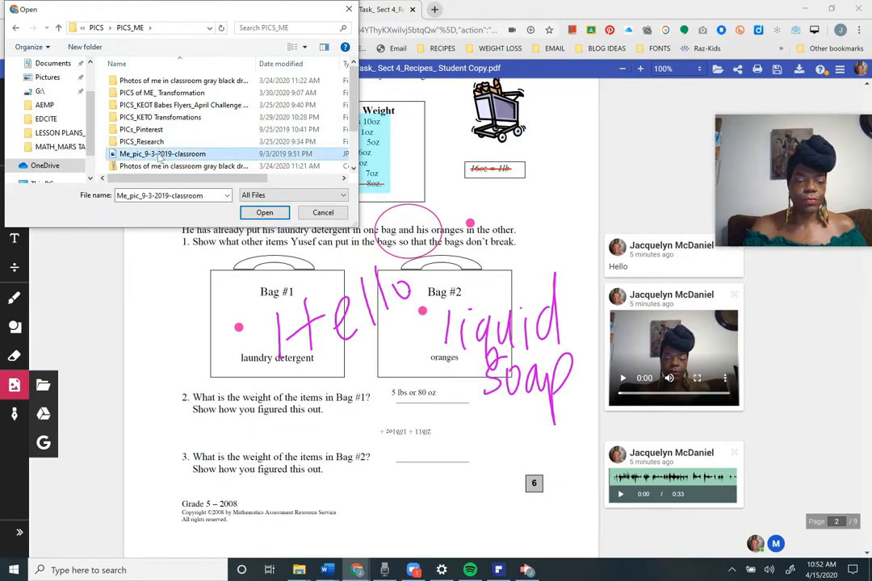
scroll(160, 157, "down", 1)
left_click(162, 130)
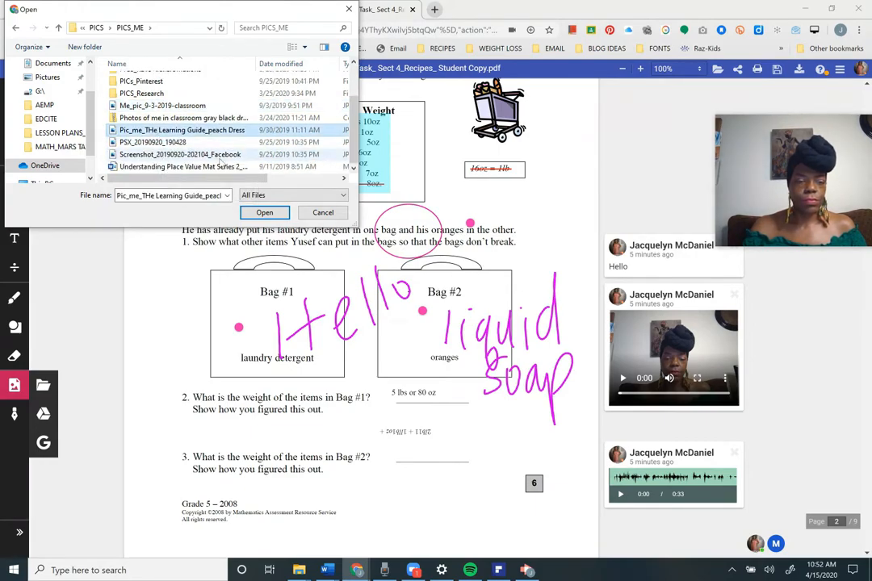
left_click(256, 214)
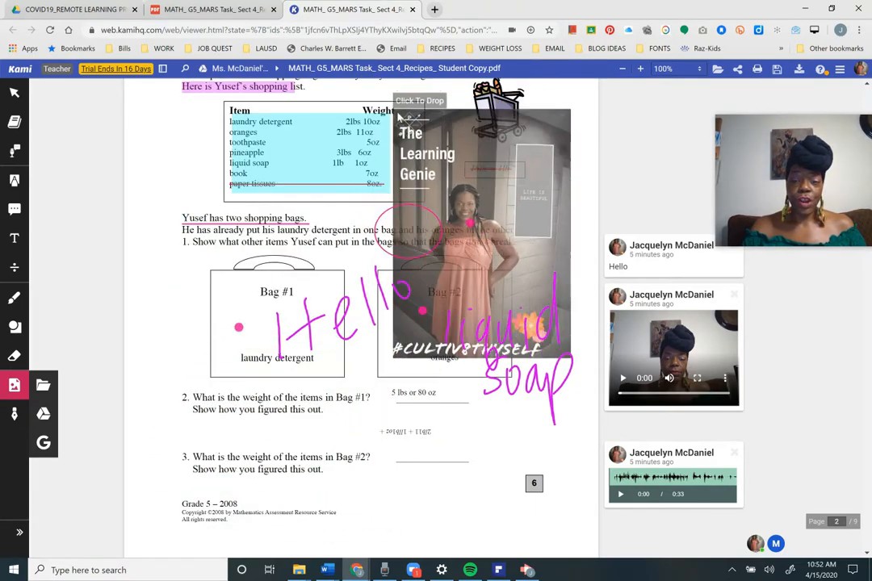
Step: Place the picture on the page, shrunk to about a third of its size, in the margin beside the shopping list table
left_click(226, 252)
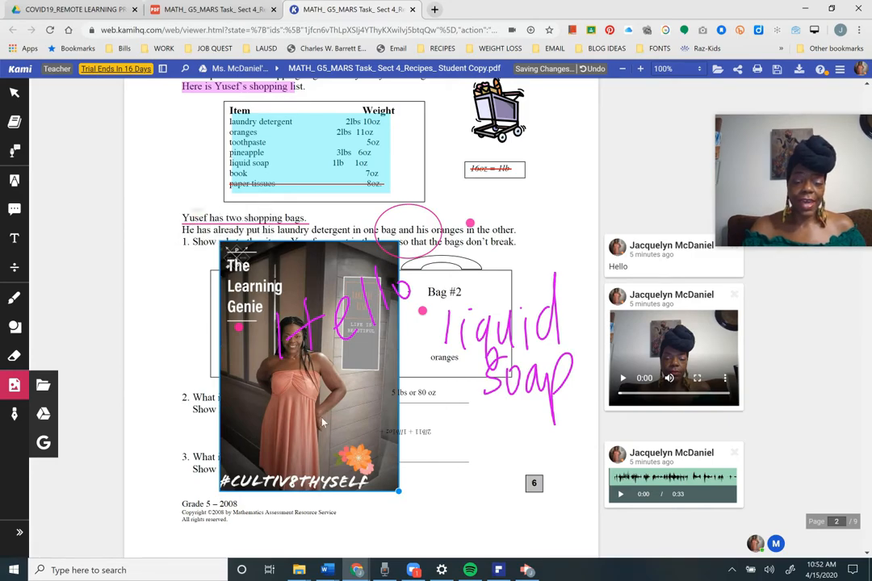
left_click_drag(398, 492, 286, 333)
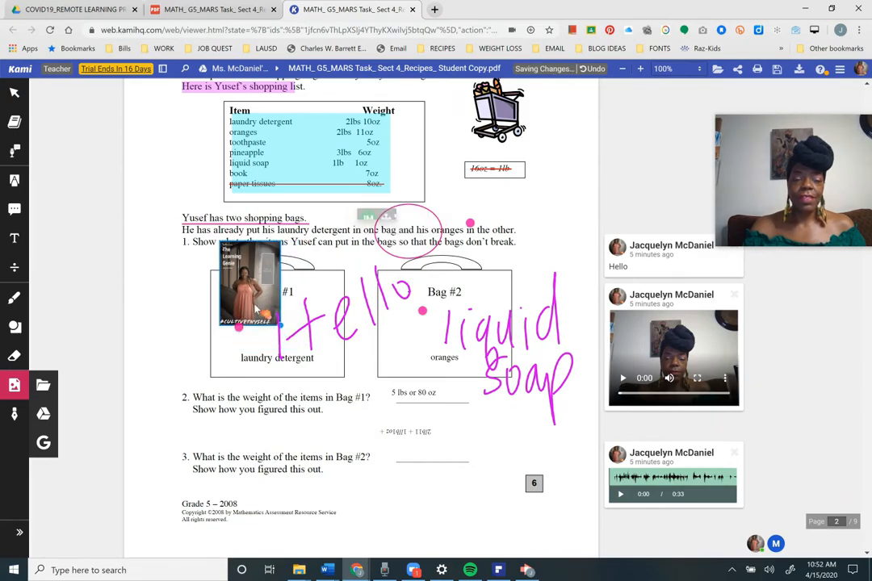
left_click_drag(257, 301, 187, 164)
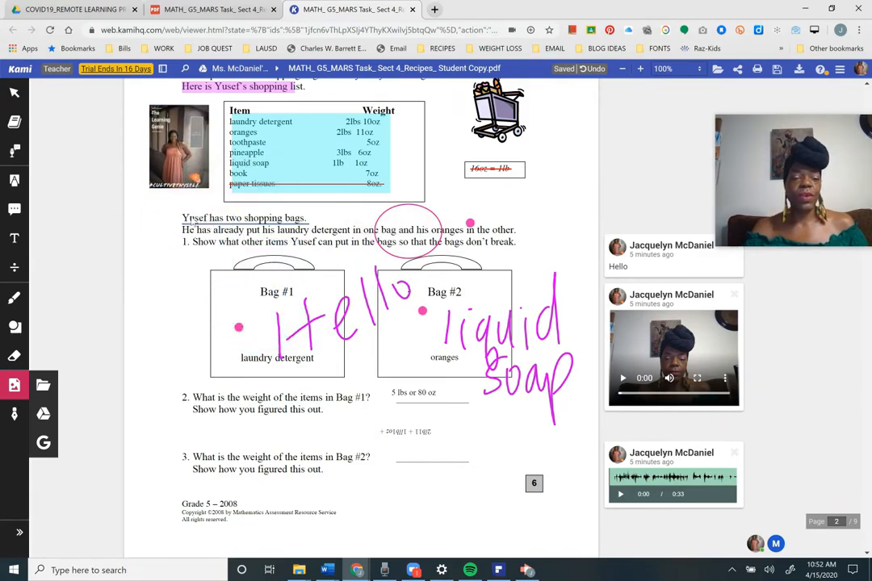
left_click(186, 184)
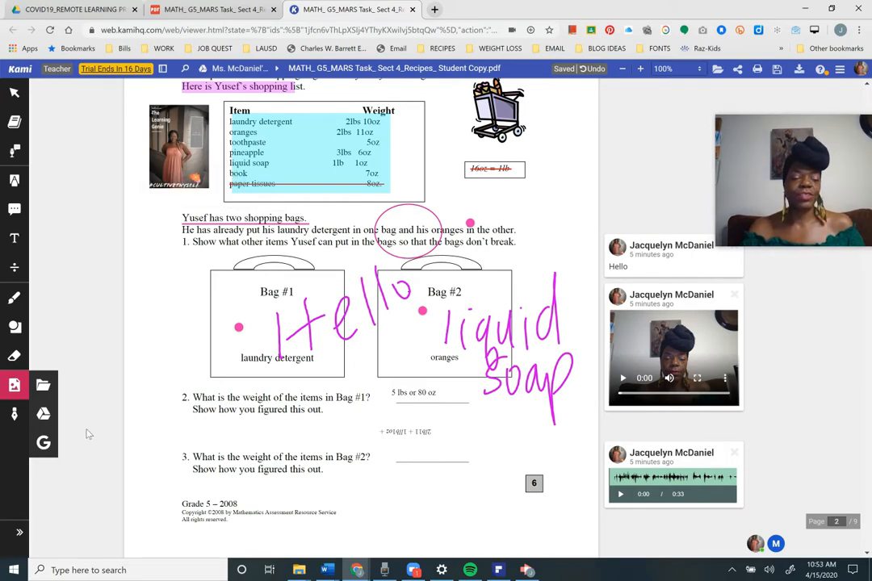
Step: Start inserting an image from Google Image Search and sign in with one of the listed Google accounts
left_click(49, 444)
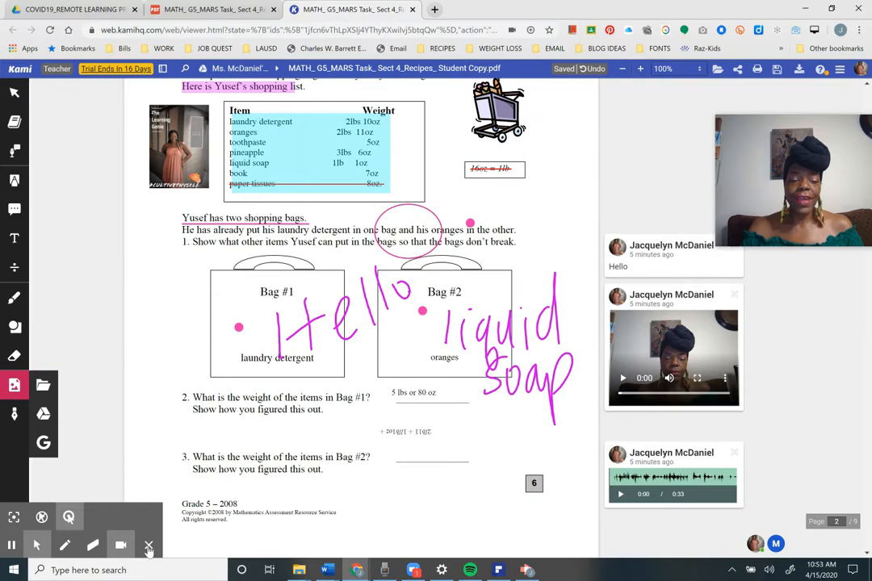
left_click(42, 442)
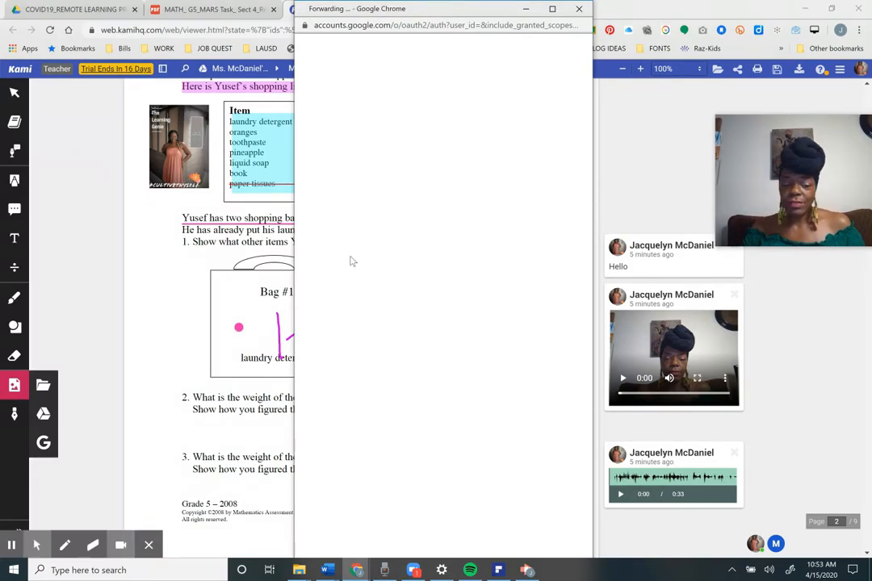
mouse_move(137, 557)
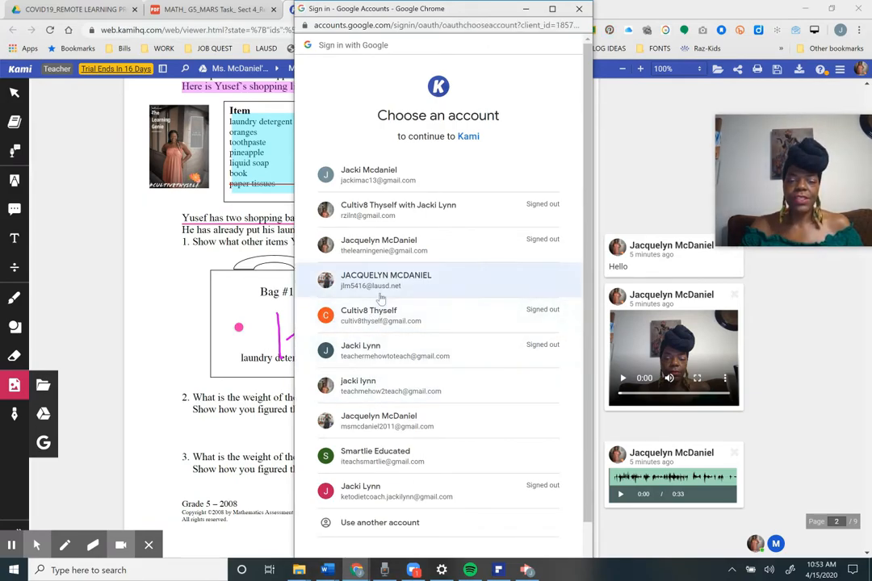
left_click(381, 432)
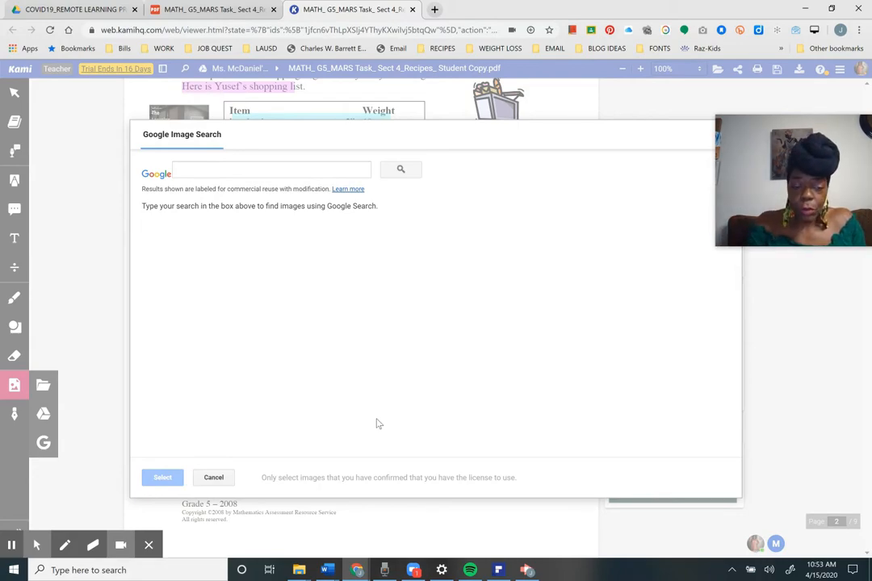
Step: Search Google images for "pineapple" and choose the photo of a pineapple standing on seaside rocks
left_click(235, 174)
type("pineapple")
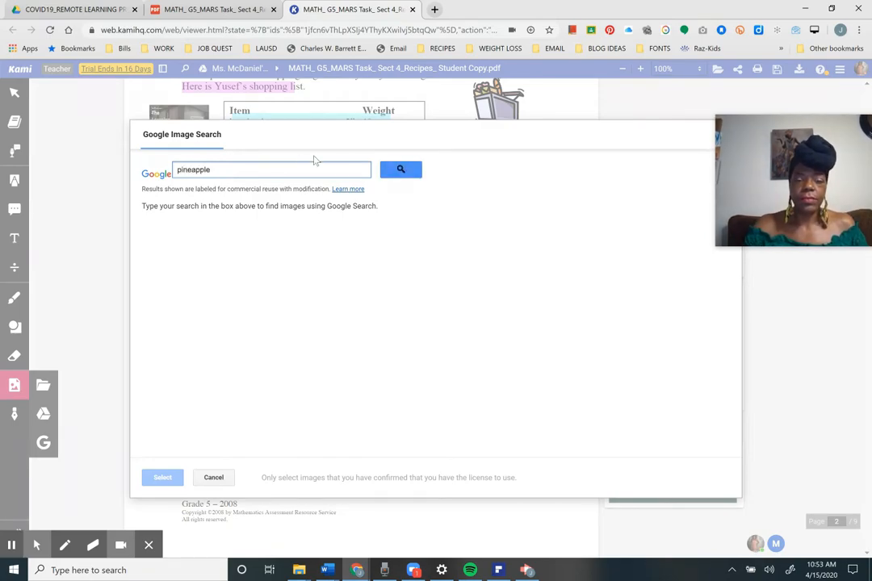
left_click(400, 171)
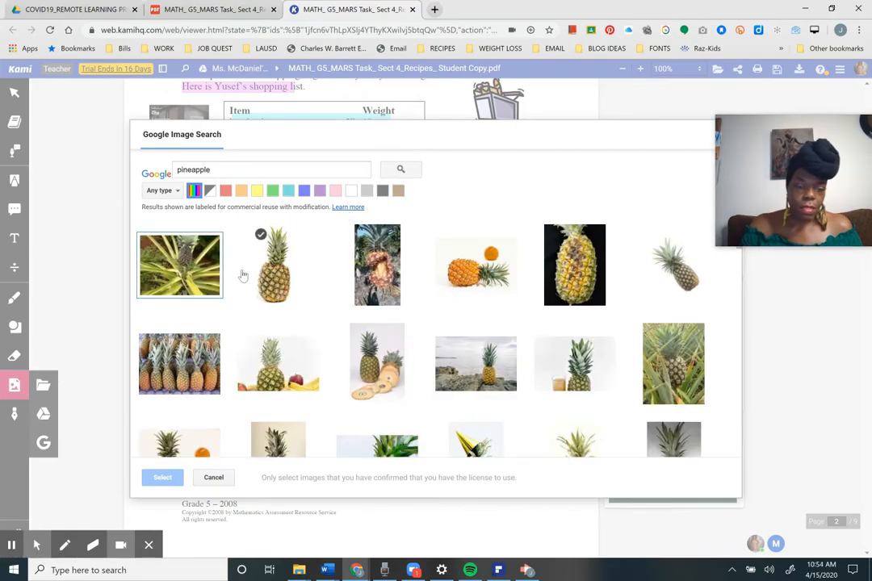
left_click(472, 375)
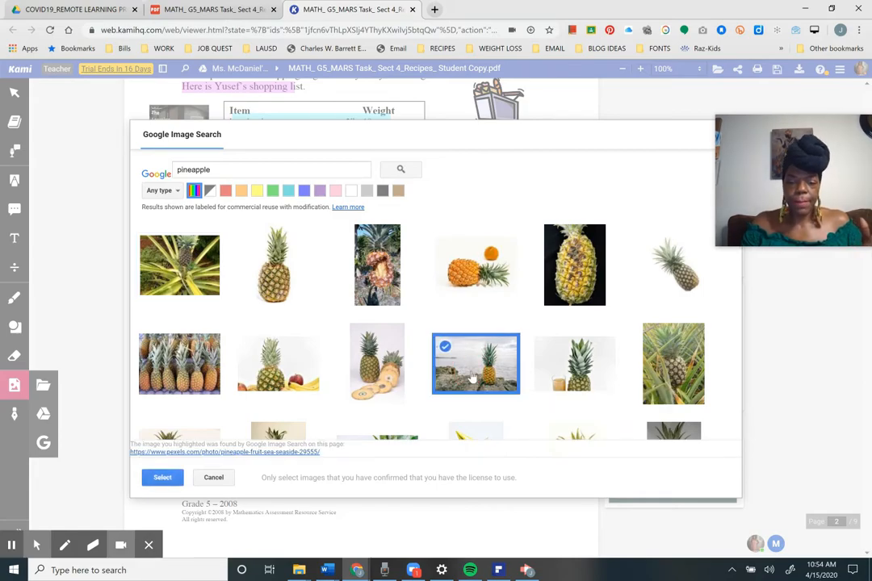
left_click(162, 478)
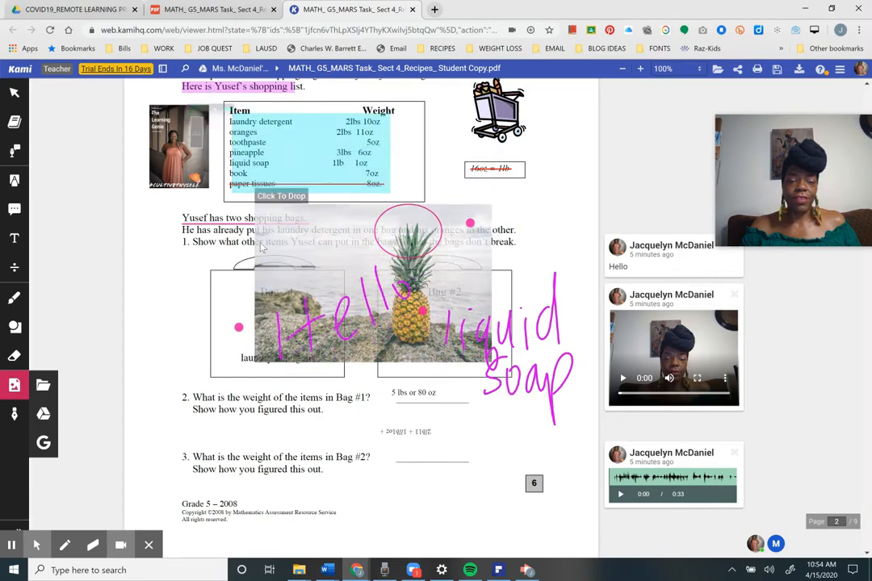
Step: Place the pineapple photo inside Bag #1 above "laundry detergent", shrunk to about a third of its inserted size
left_click(264, 259)
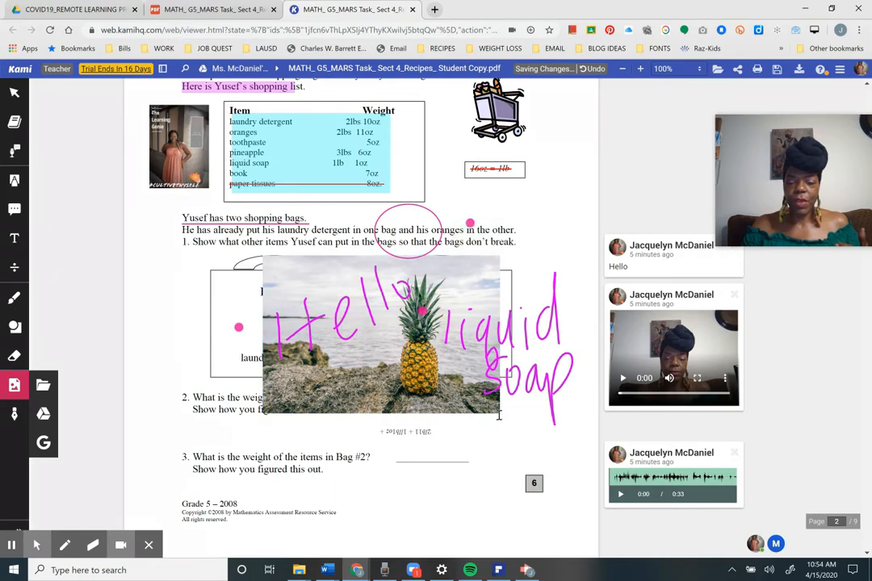
left_click_drag(501, 410, 351, 371)
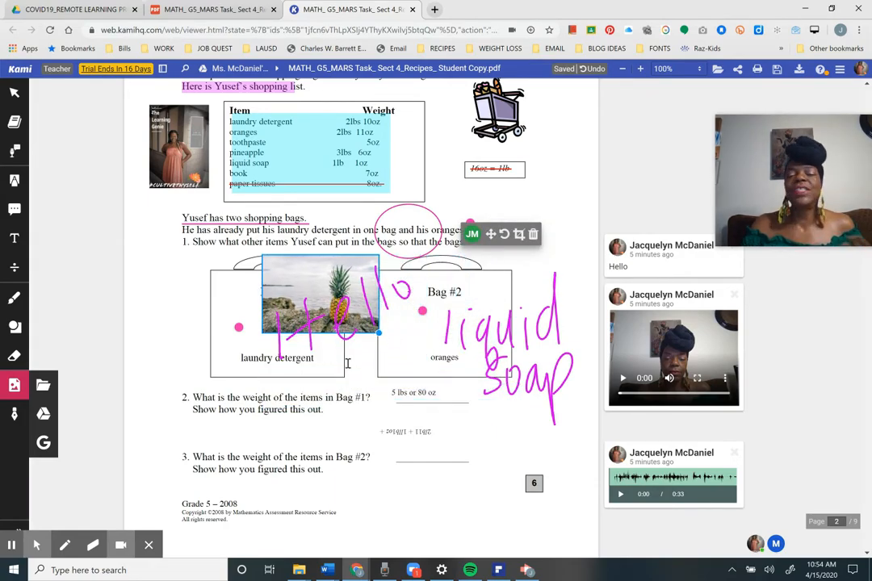
left_click_drag(325, 295, 295, 315)
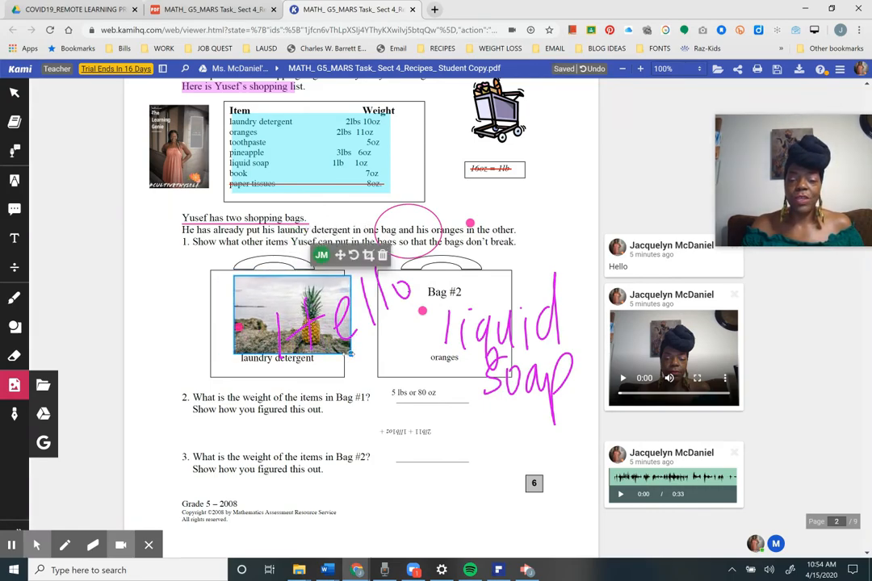
left_click_drag(352, 353, 304, 304)
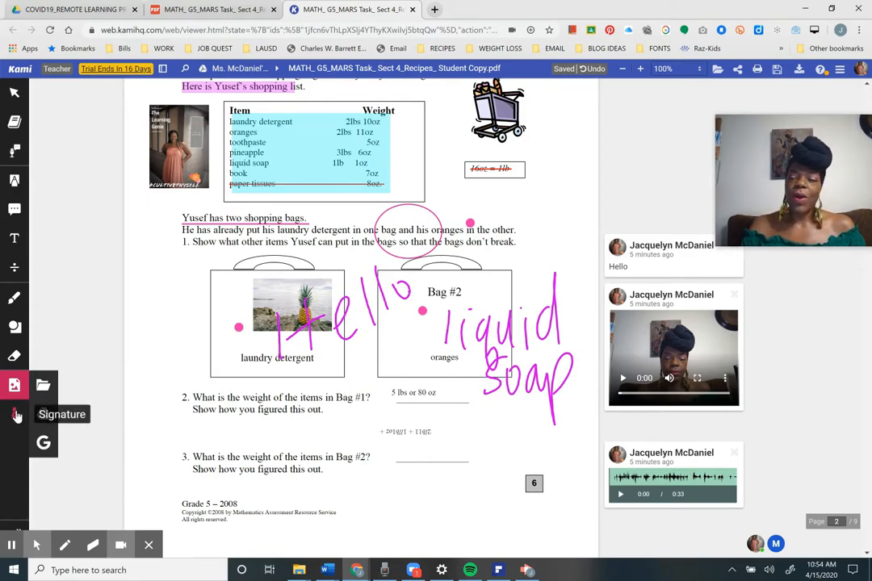
Step: Create a new signature by drawing it freehand across the signature area and upload it
left_click(16, 415)
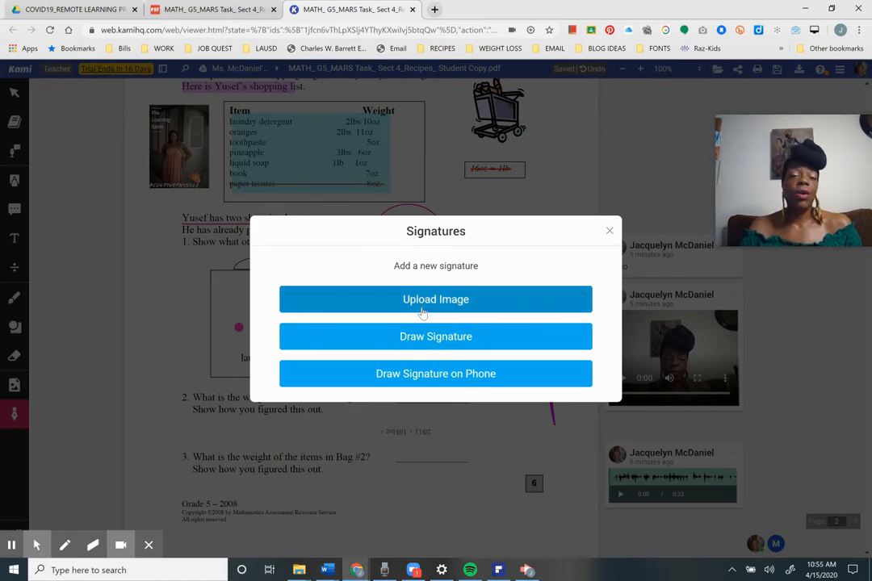
left_click(411, 338)
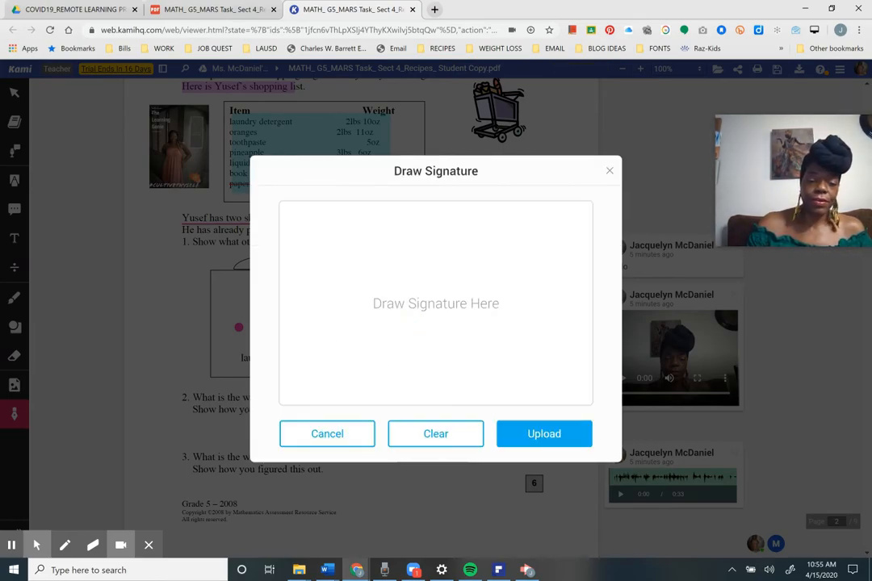
mouse_move(291, 340)
left_mouse_down()
mouse_move(327, 262)
mouse_move(364, 292)
mouse_move(449, 331)
left_mouse_up()
mouse_move(399, 358)
left_mouse_down()
mouse_move(492, 234)
mouse_move(533, 266)
left_mouse_up()
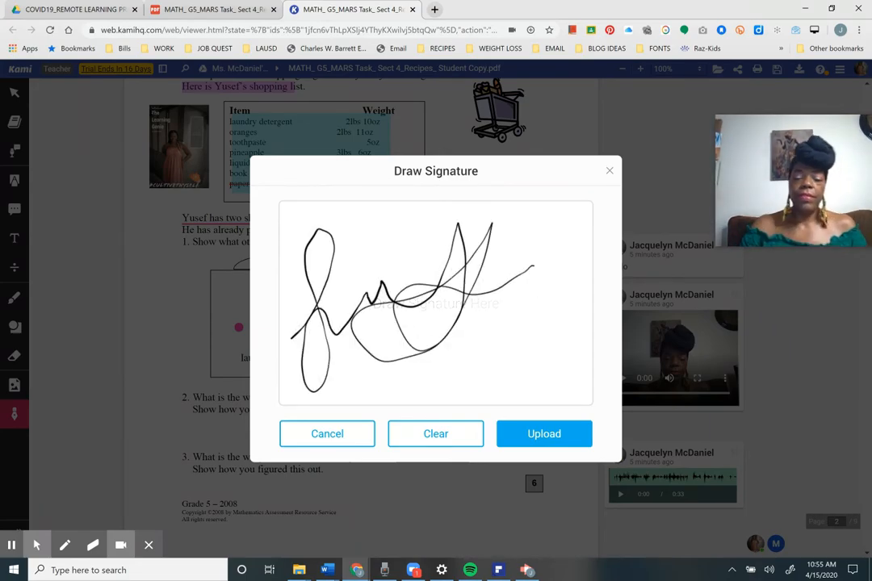
left_click(536, 444)
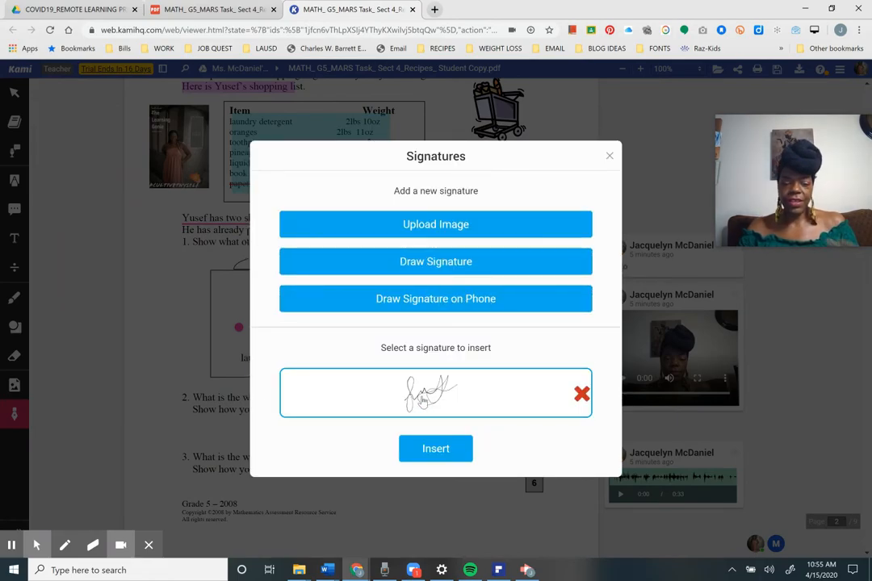
Step: Insert the drawn signature on the page and position it just below question 3, beside the "Grade 5 – 2008" footer
left_click(435, 449)
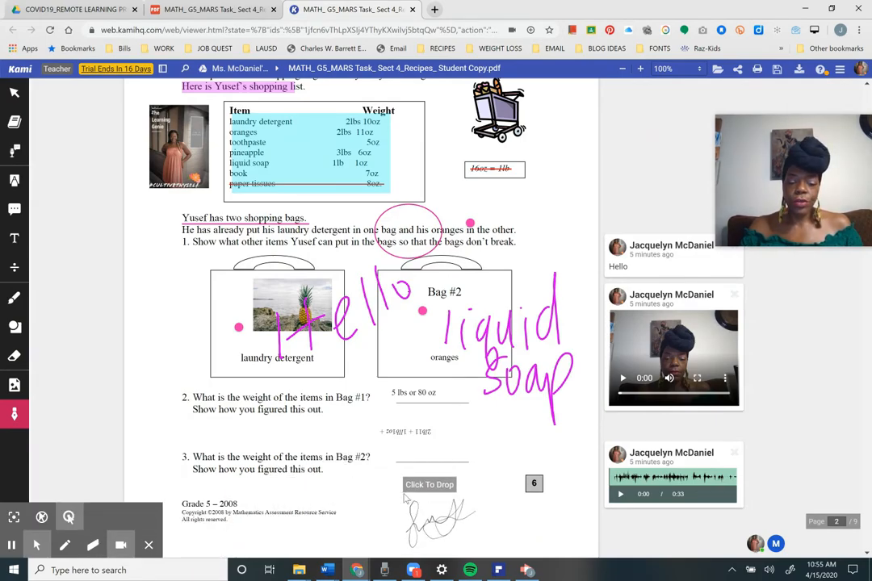
left_click(414, 498)
left_click(150, 545)
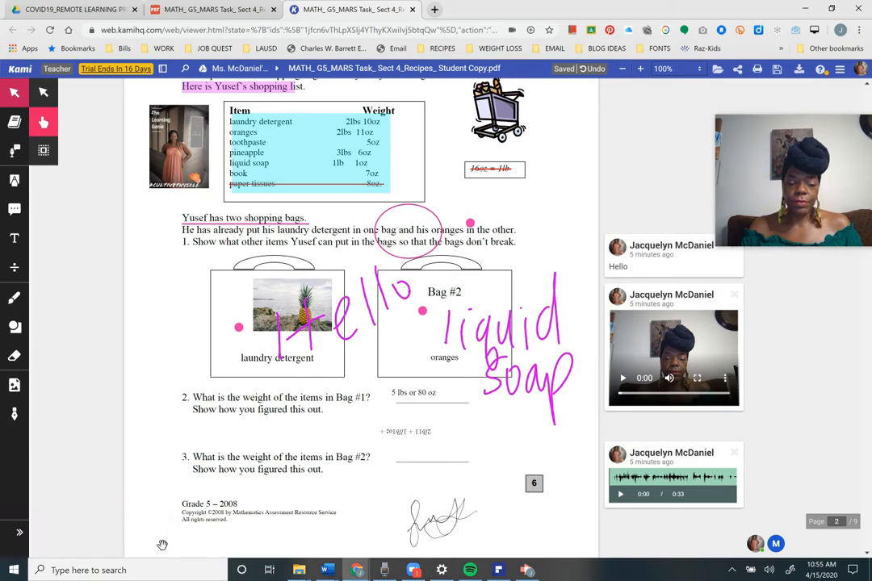
left_click(436, 518)
left_click_drag(393, 481, 375, 489)
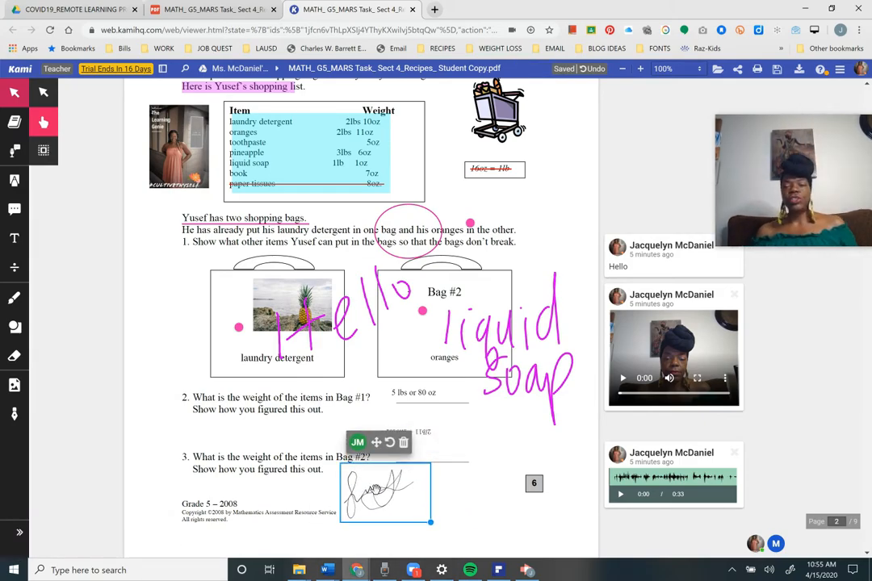
left_click(165, 289)
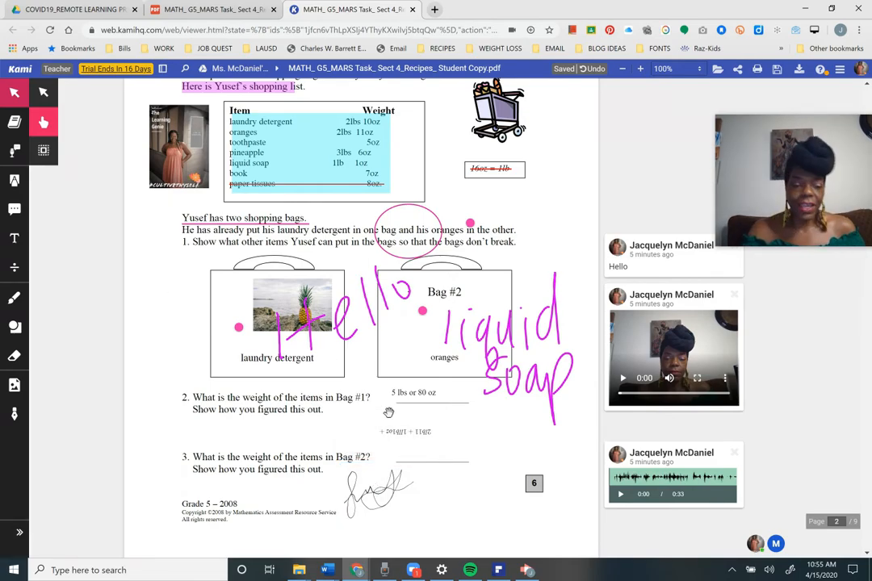
scroll(389, 344, "up", 5)
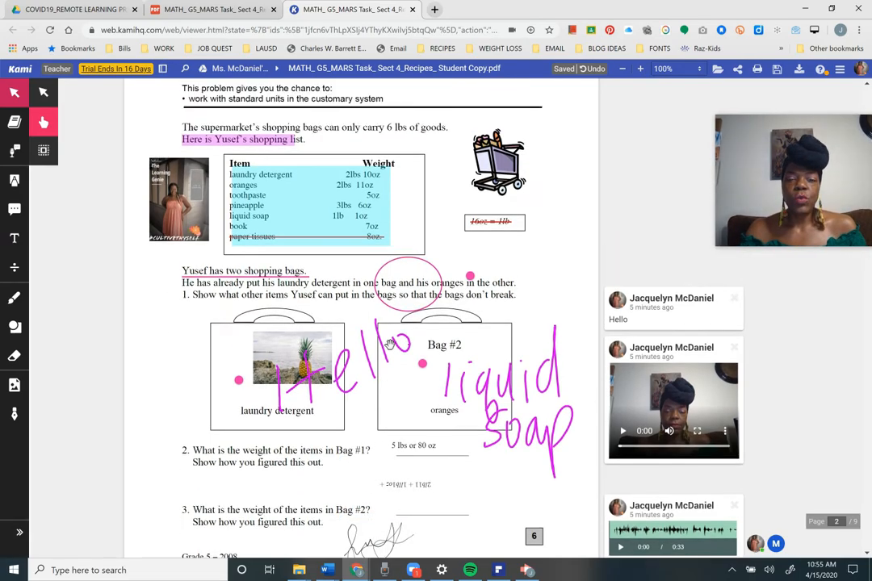
scroll(389, 344, "down", 3)
scroll(389, 345, "down", 3)
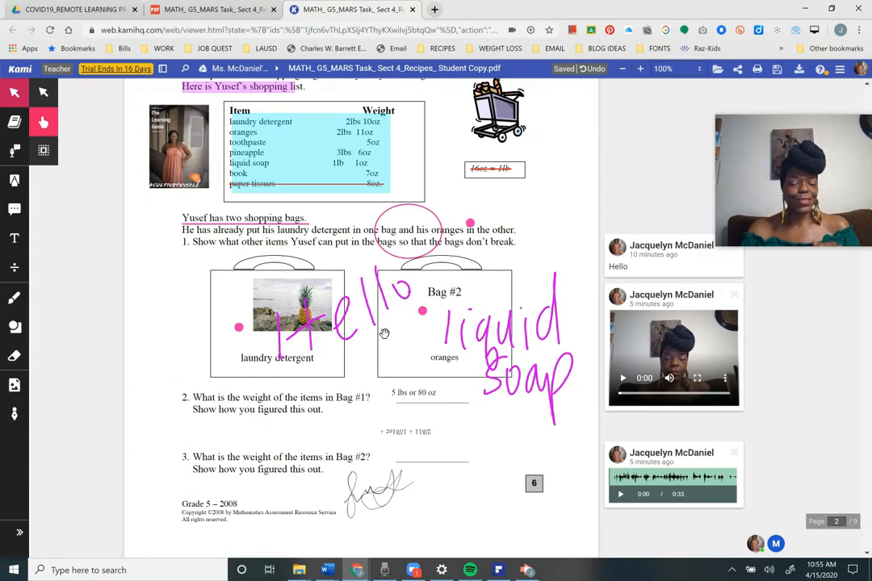
mouse_move(778, 154)
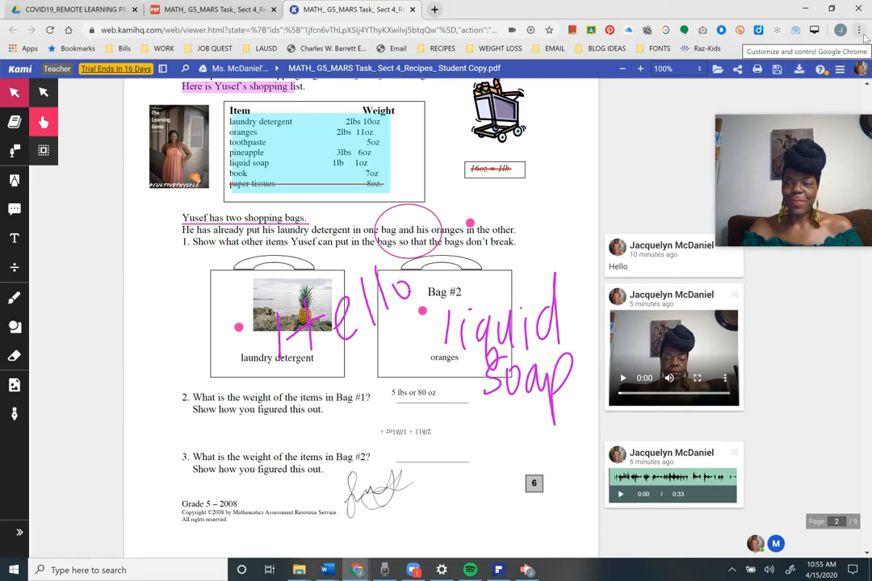
mouse_move(814, 179)
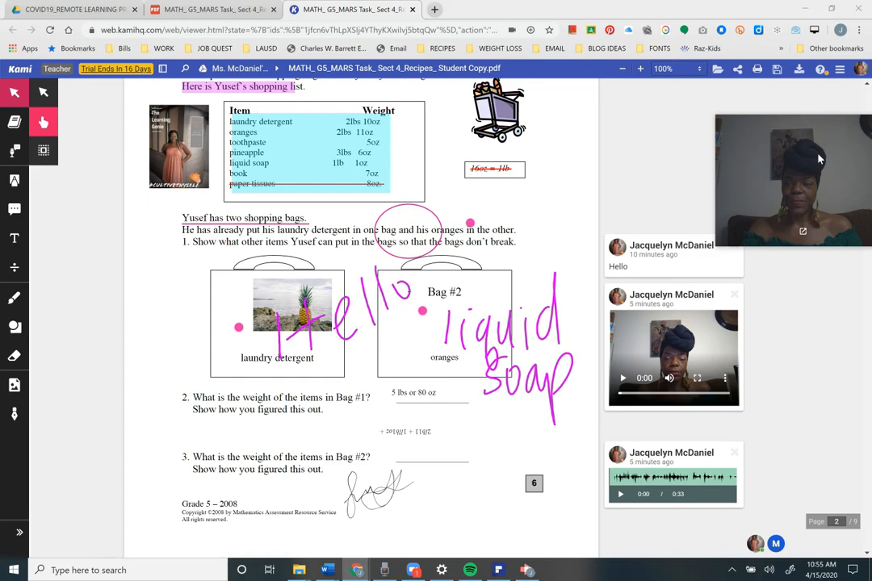
left_click(859, 29)
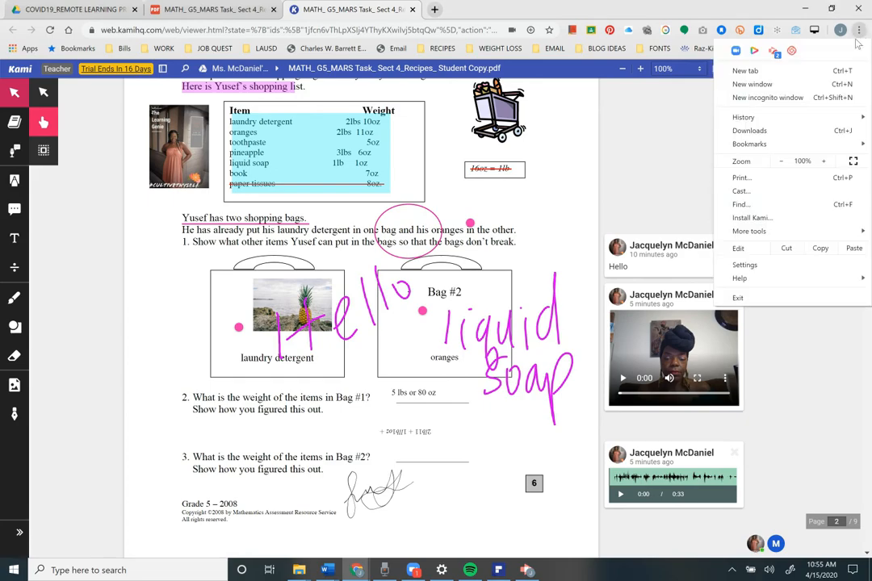
left_click(775, 52)
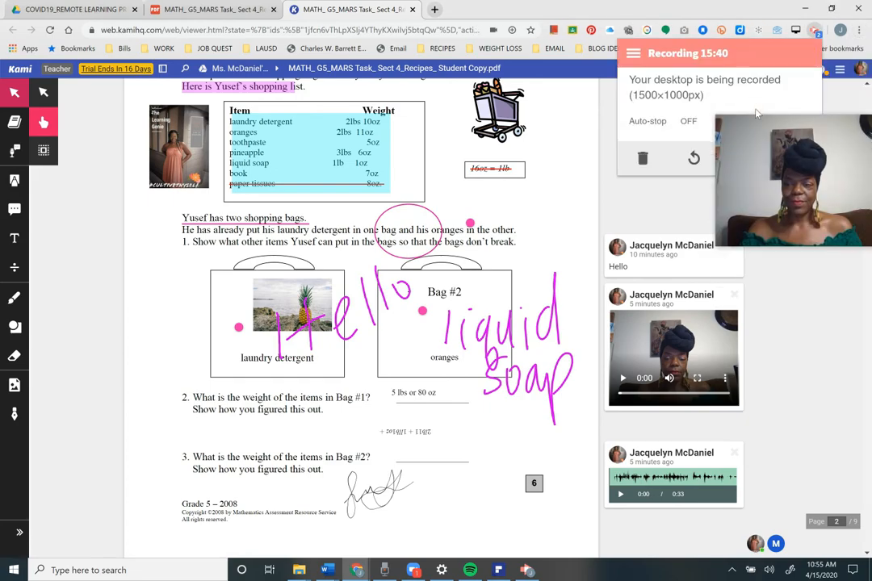